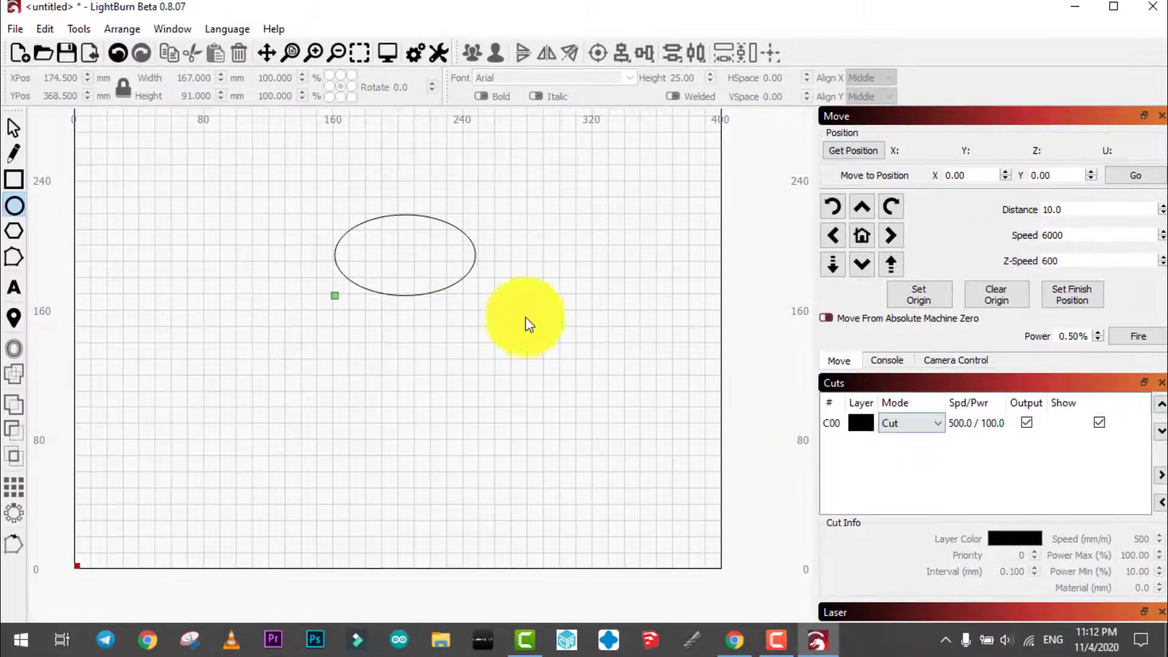
Draw an ellipse about 186 by 156 mm around the existing smaller one, and delete both ellipses.
{"action": "mouse_move", "coordinate": [287, 189]}
{"action": "left_mouse_down"}
{"action": "mouse_move", "coordinate": [378, 334]}
{"action": "mouse_move", "coordinate": [587, 441]}
{"action": "left_mouse_up"}
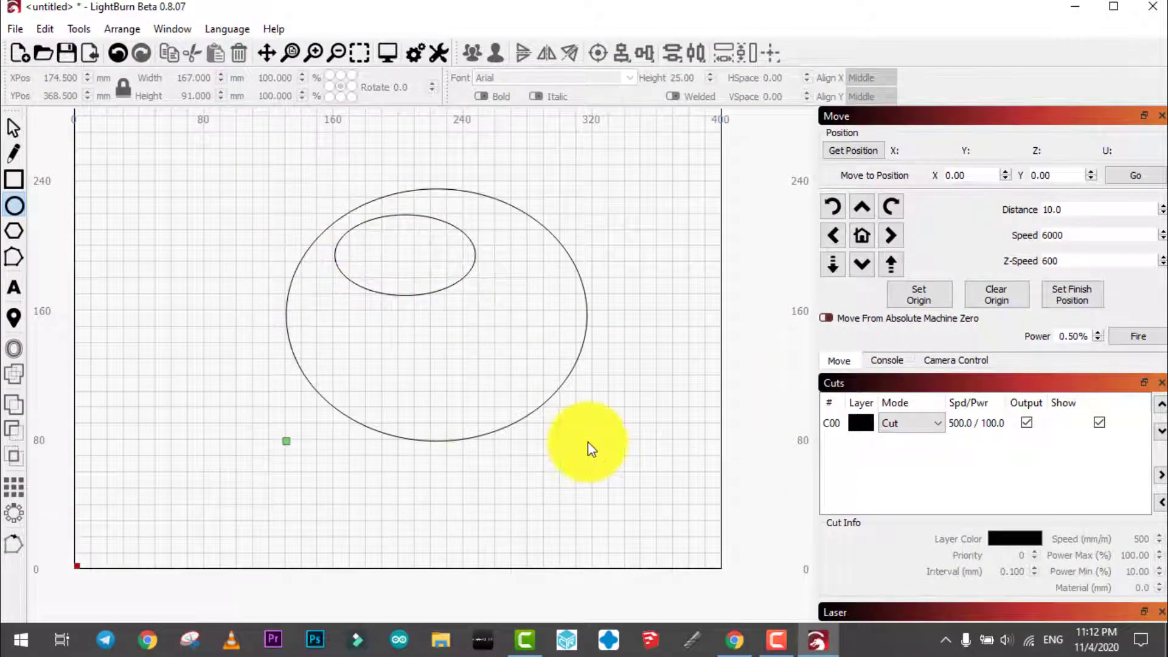
{"action": "left_click", "coordinate": [14, 129]}
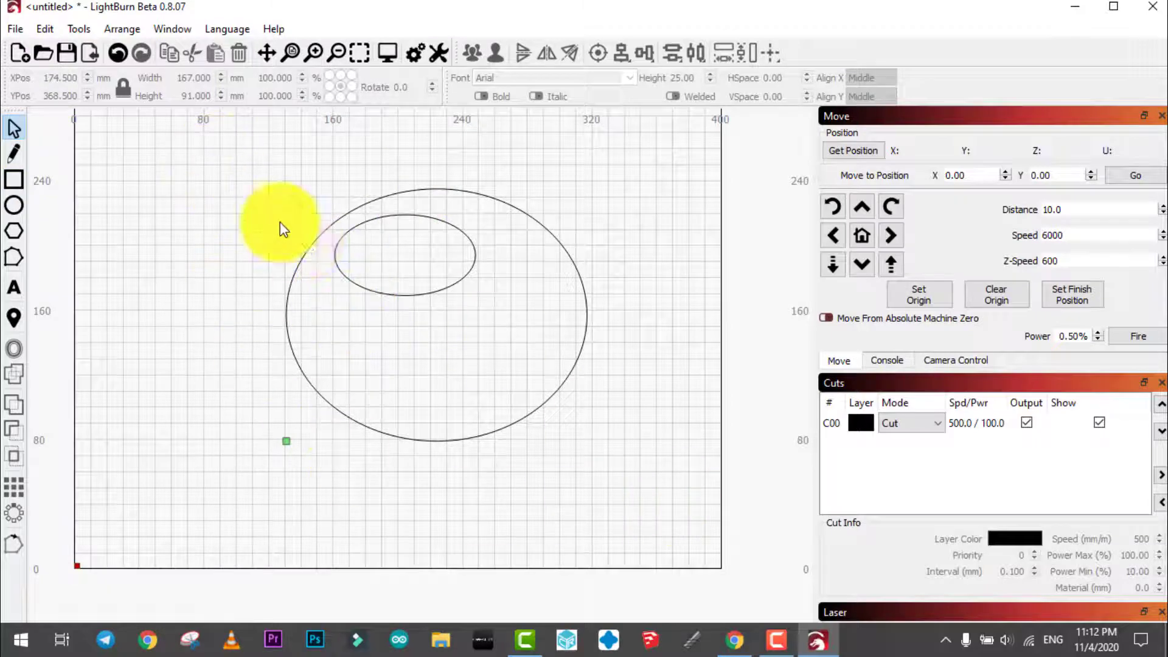
{"action": "left_click_drag", "start_coordinate": [283, 135], "coordinate": [670, 552]}
{"action": "key", "text": "Delete"}
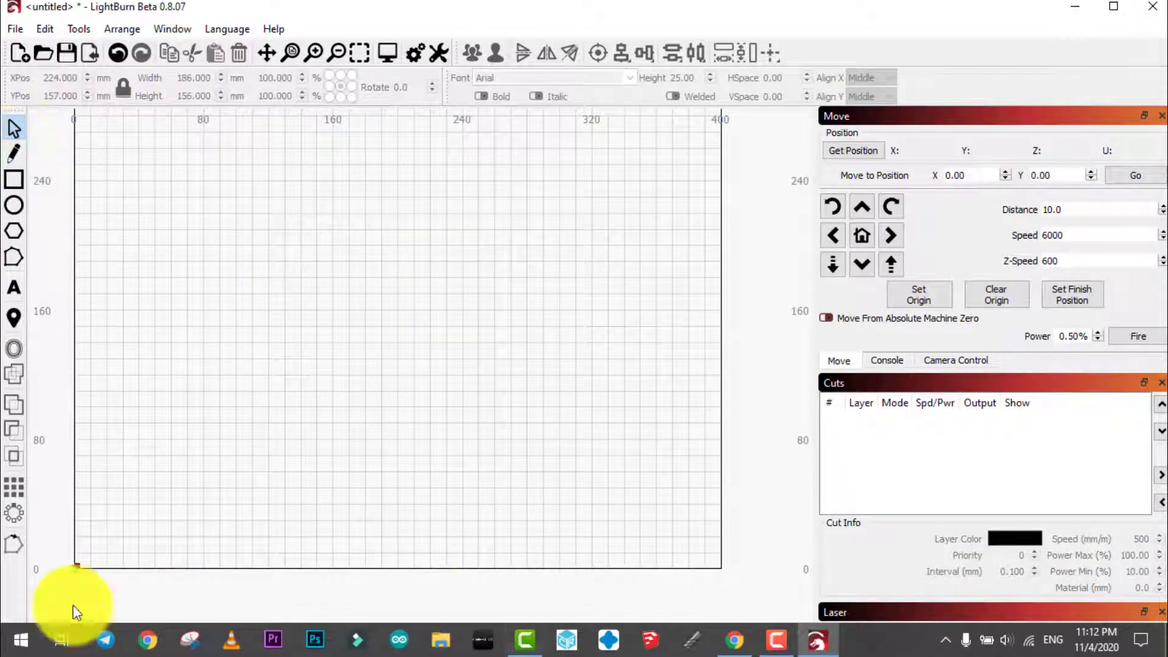
Maximize the window and draw a blue-layer rectangle about 271 by 169 mm inside the work area.
{"action": "left_click", "coordinate": [1114, 8]}
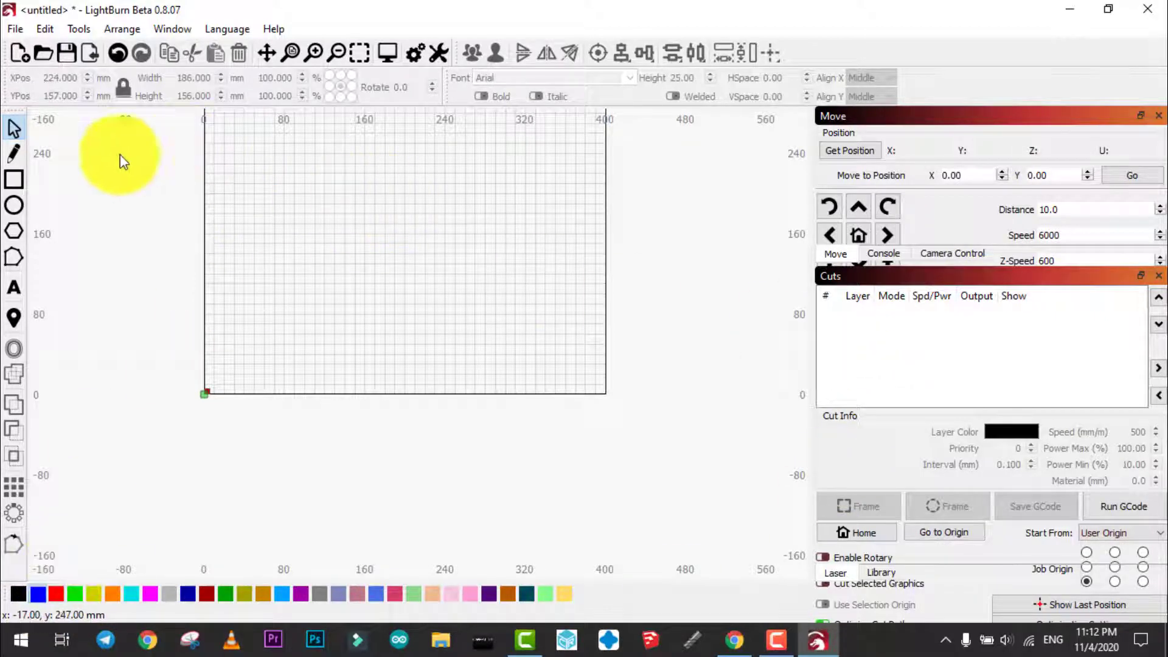
{"action": "left_click", "coordinate": [14, 179]}
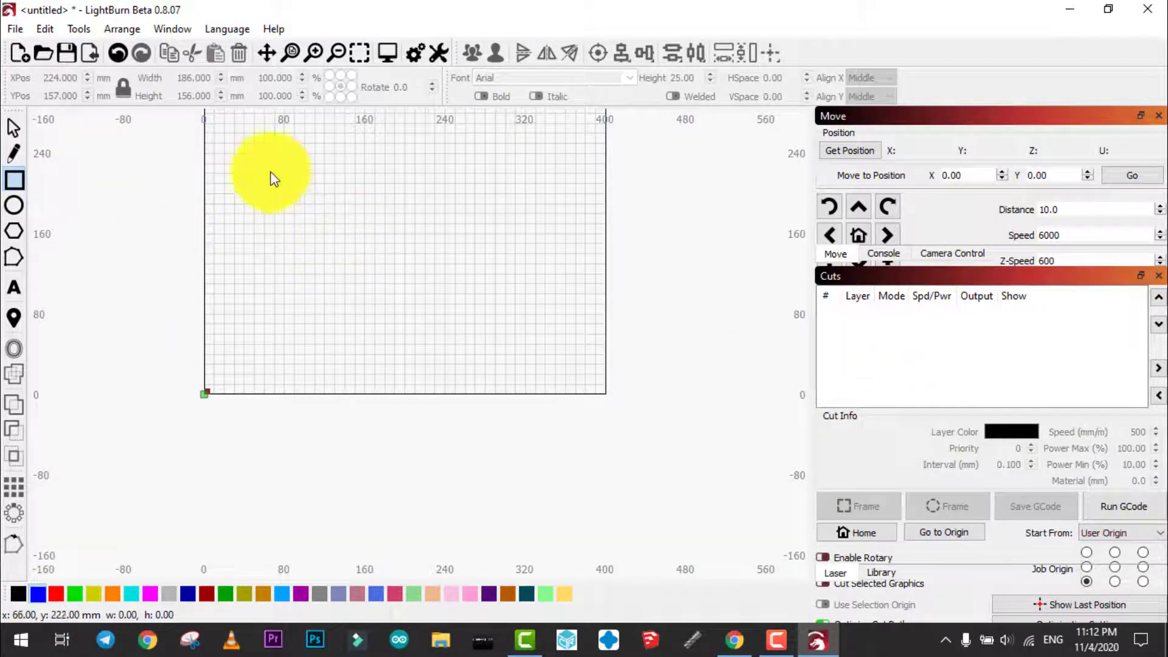
{"action": "left_click_drag", "start_coordinate": [271, 165], "coordinate": [543, 333]}
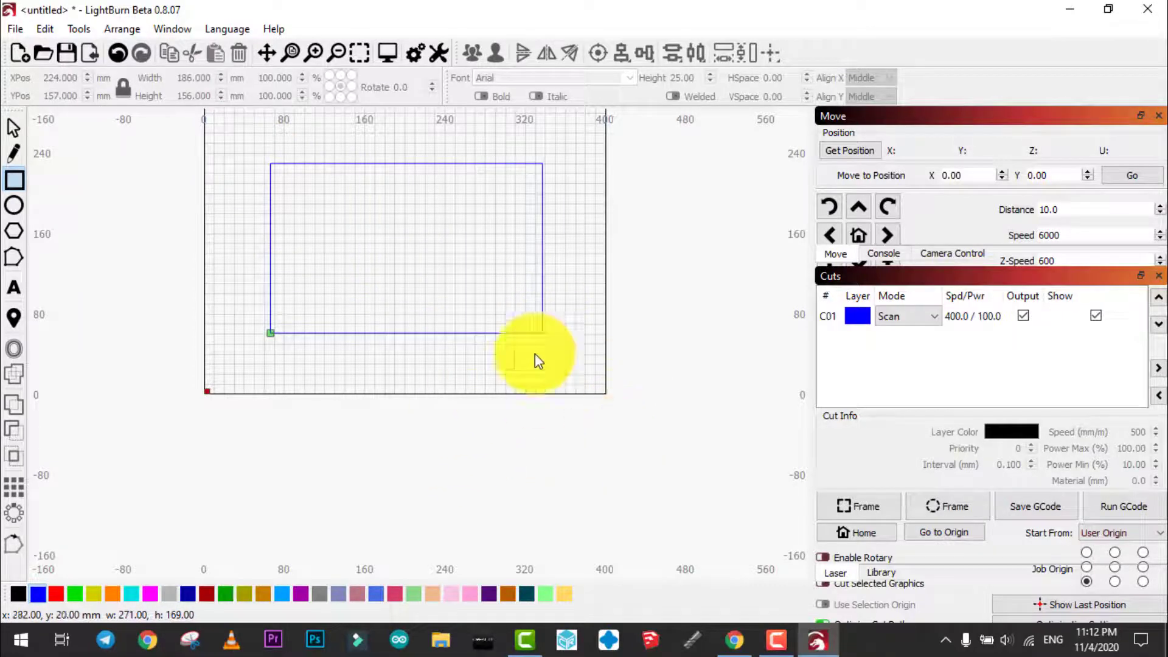
Set the blue rectangle layer's mode to Cut.
{"action": "left_click", "coordinate": [919, 318]}
{"action": "left_click", "coordinate": [892, 362]}
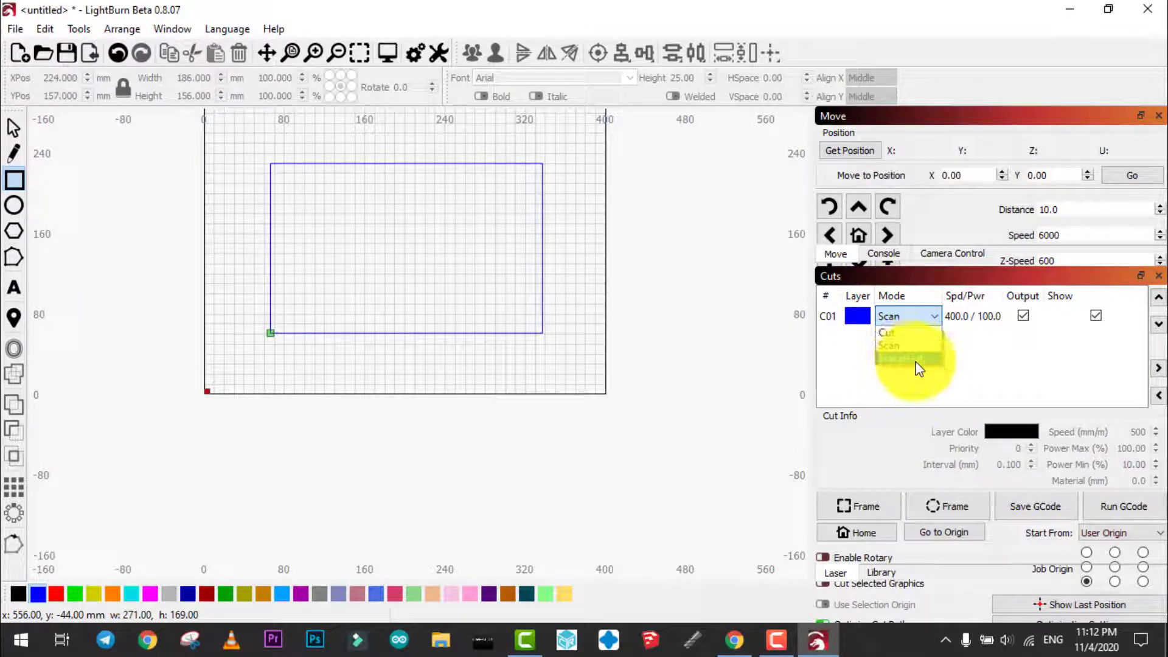
{"action": "left_click", "coordinate": [890, 334]}
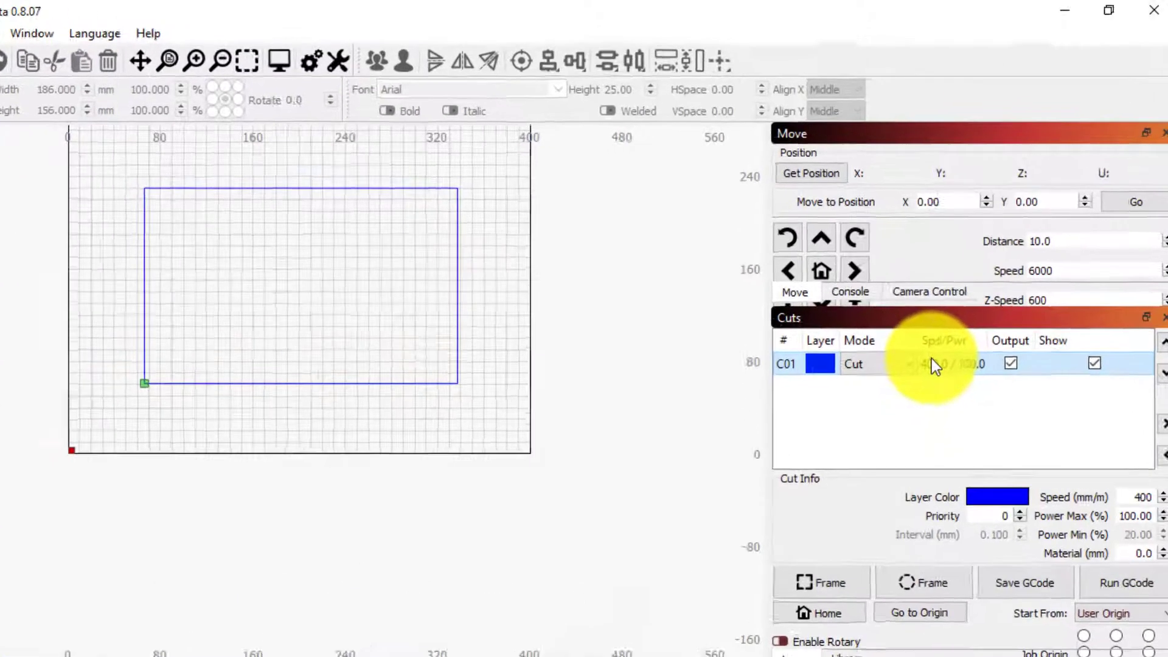
Open the blue layer's cut settings and examine the speed, maximum power and mode options.
{"action": "double_click", "coordinate": [953, 315]}
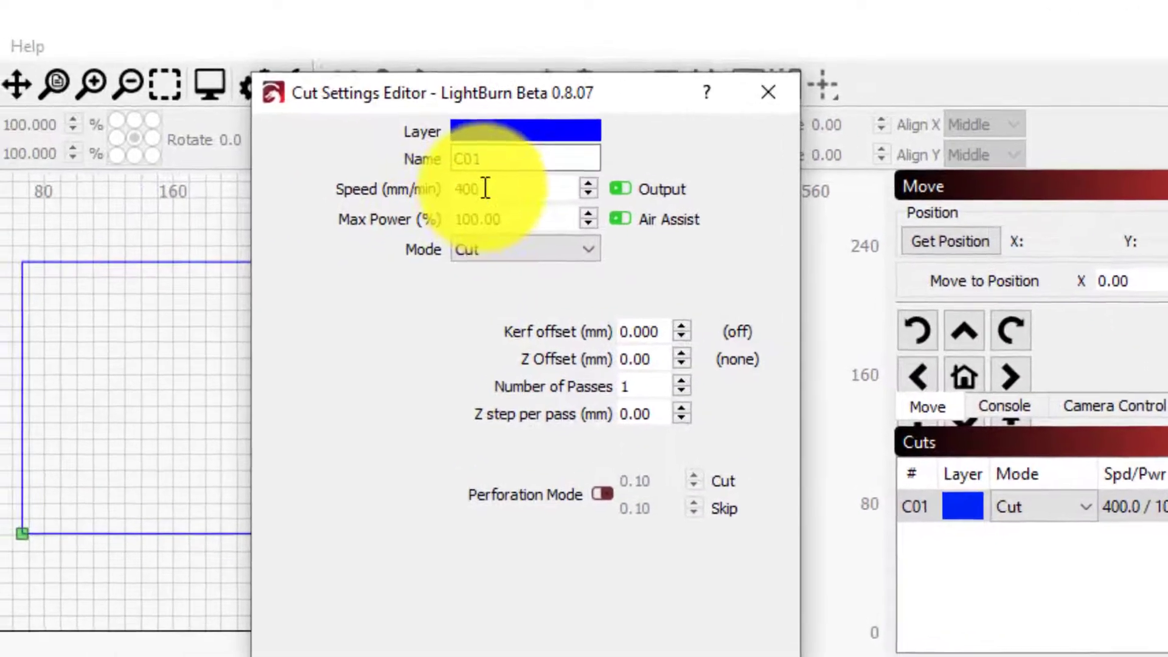
{"action": "left_click_drag", "start_coordinate": [324, 173], "coordinate": [232, 168]}
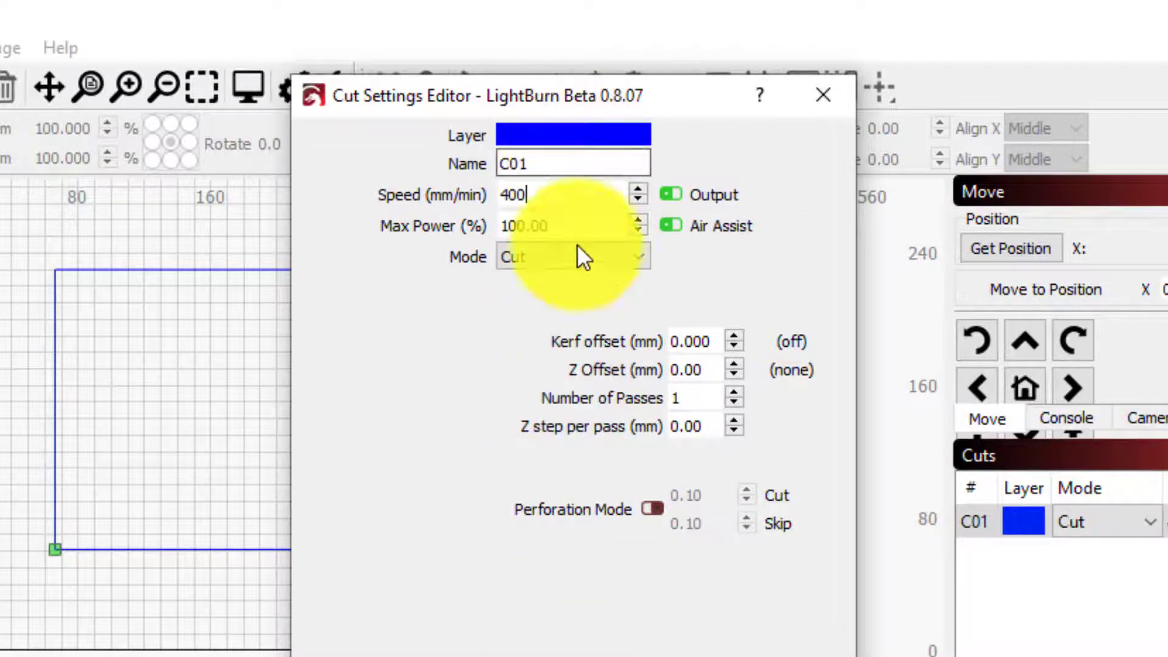
{"action": "left_click", "coordinate": [545, 257]}
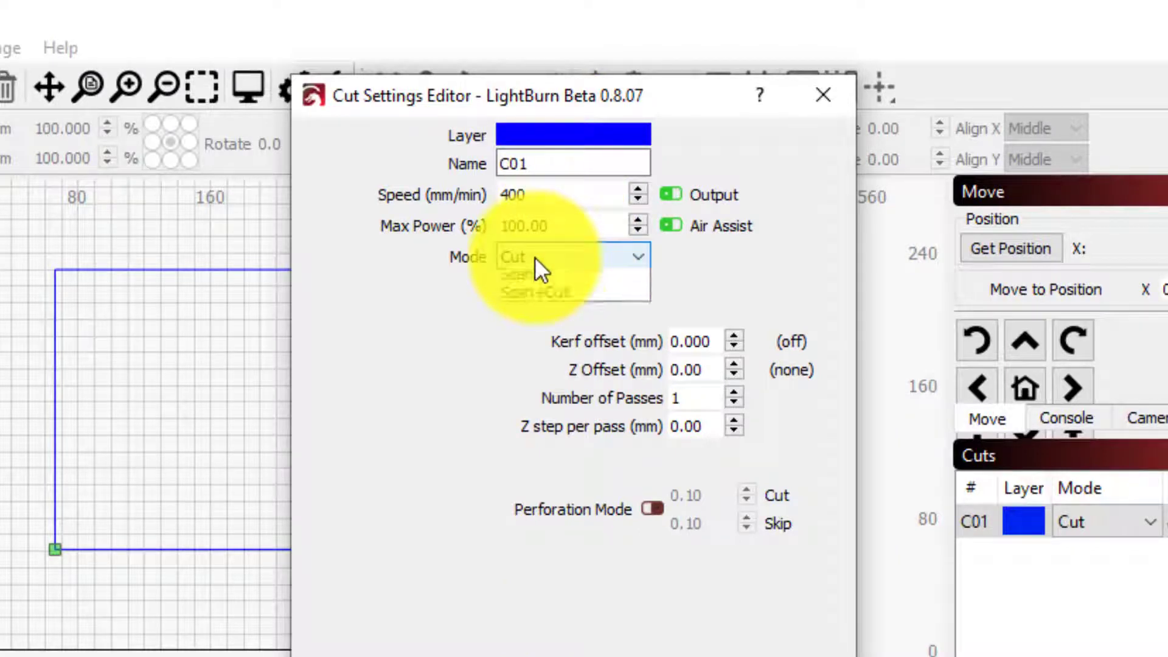
{"action": "left_click", "coordinate": [548, 215]}
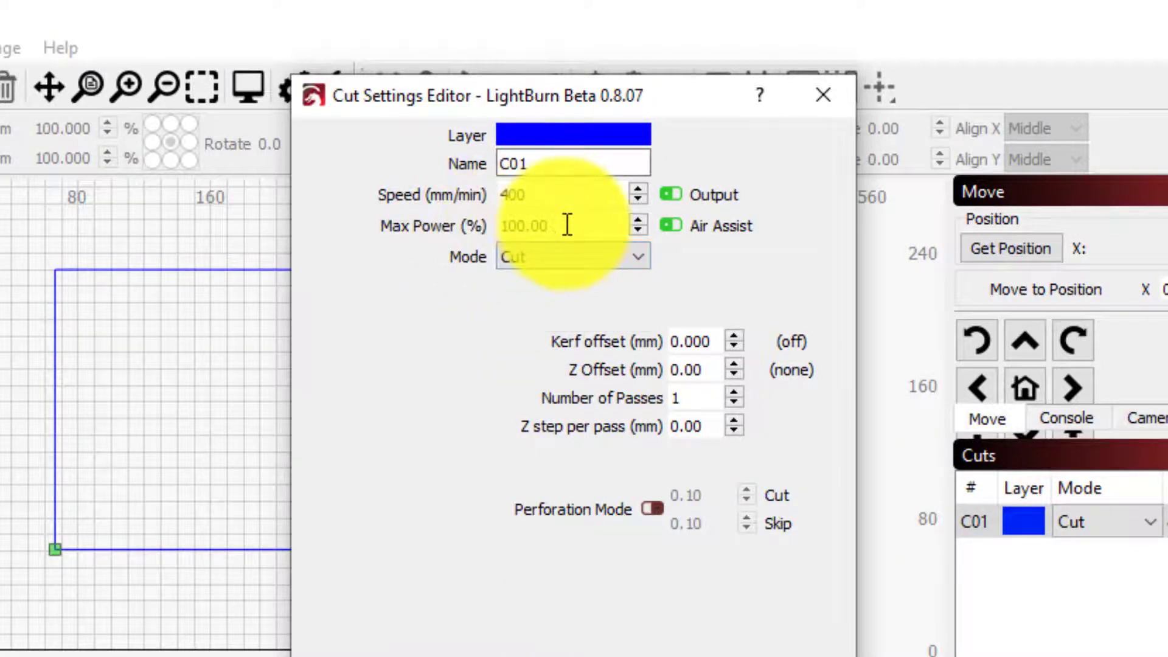
{"action": "left_click", "coordinate": [548, 225]}
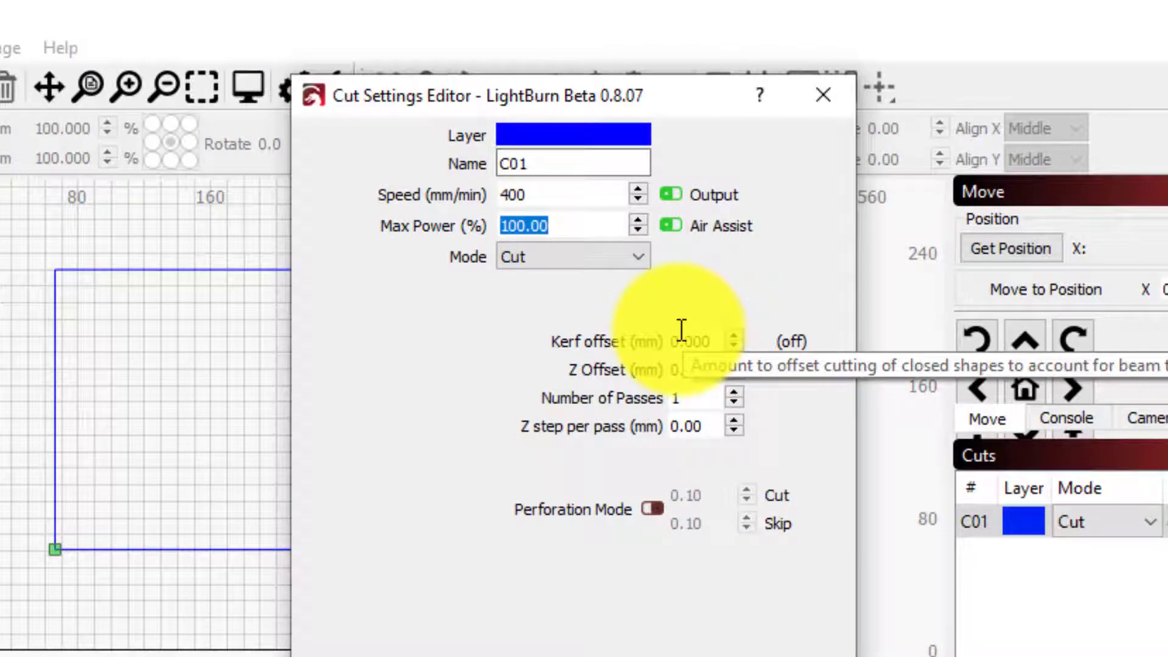
{"action": "left_click", "coordinate": [556, 194]}
{"action": "left_click_drag", "start_coordinate": [555, 193], "coordinate": [485, 198]}
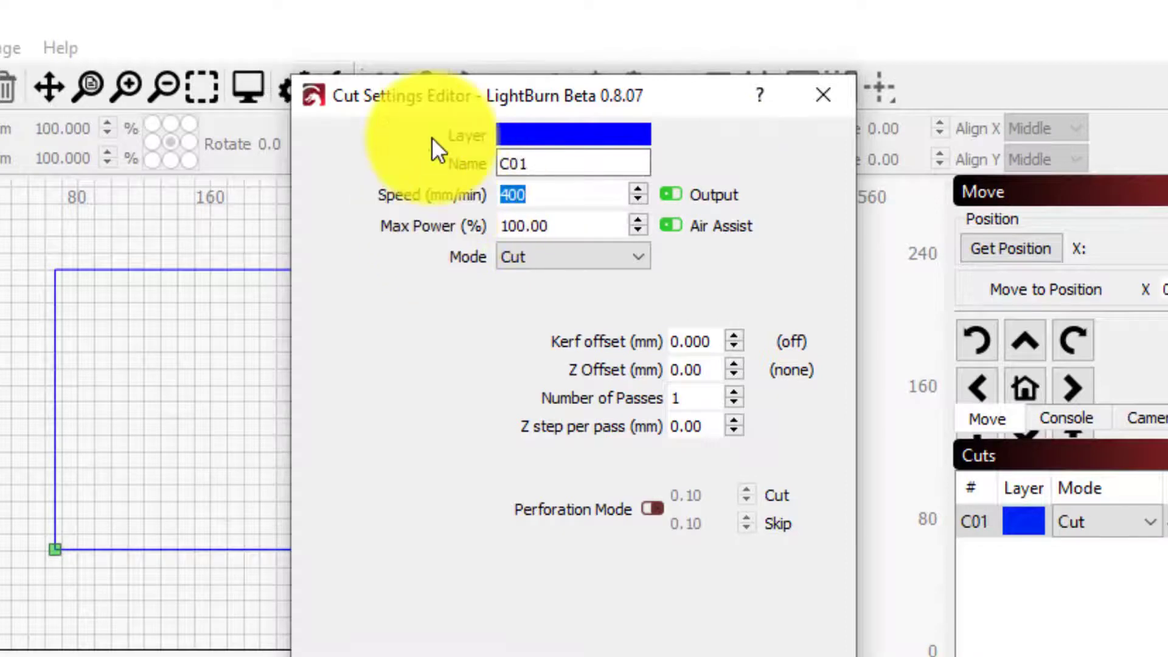
{"action": "left_click", "coordinate": [550, 226]}
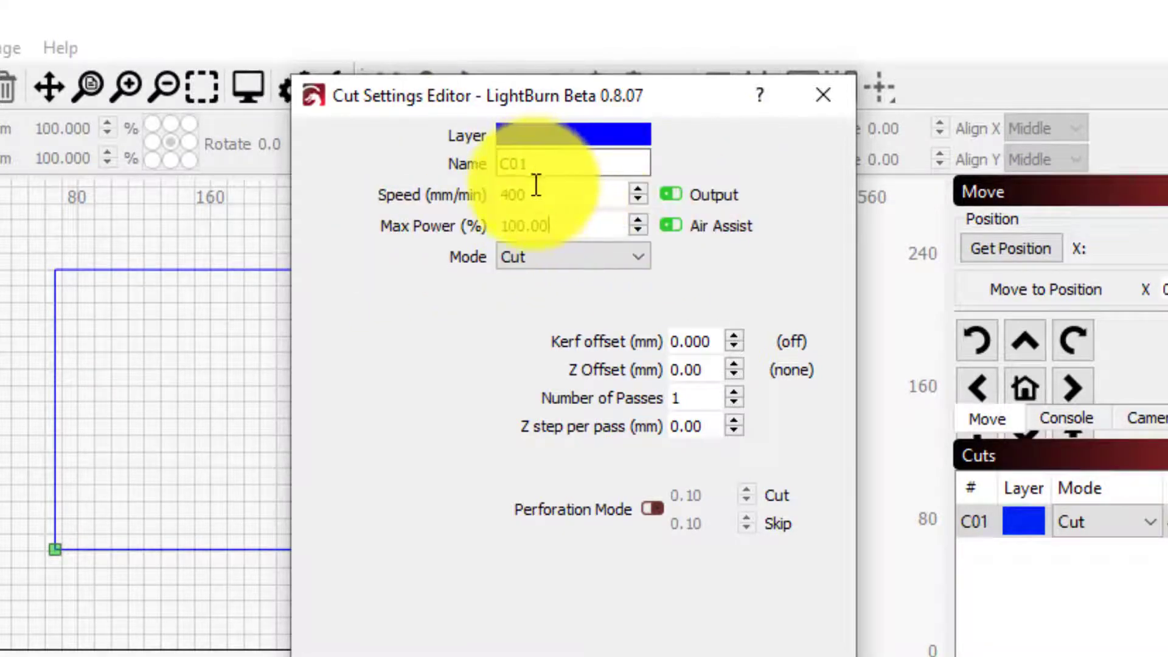
{"action": "left_click_drag", "start_coordinate": [535, 194], "coordinate": [433, 206]}
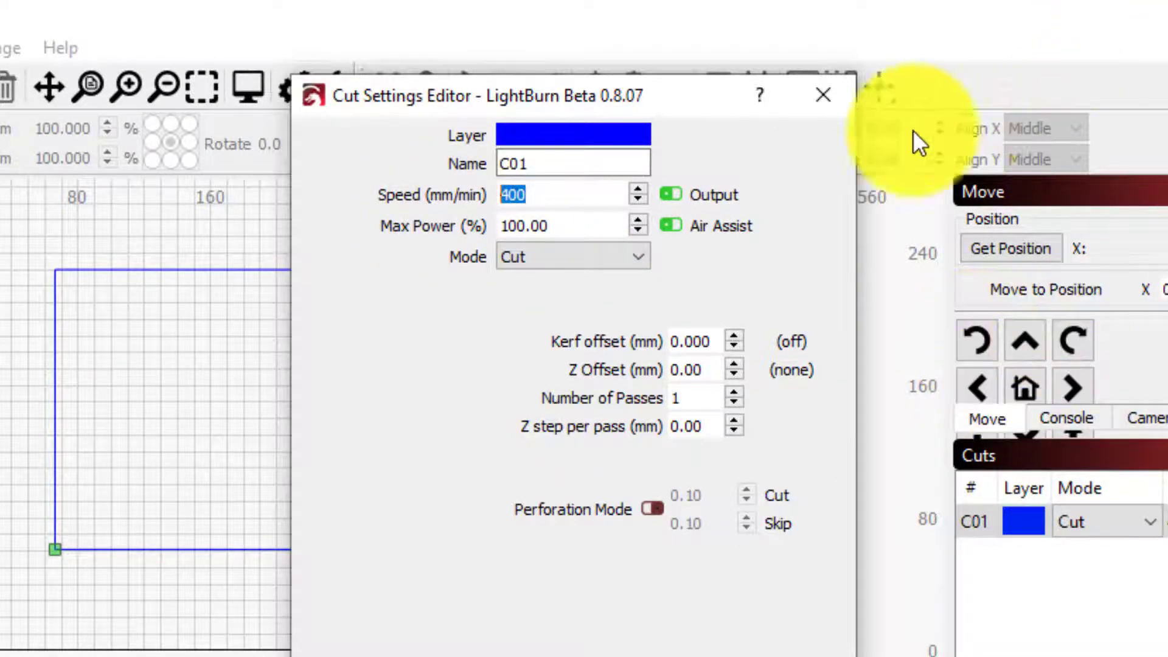
{"action": "left_click", "coordinate": [546, 203]}
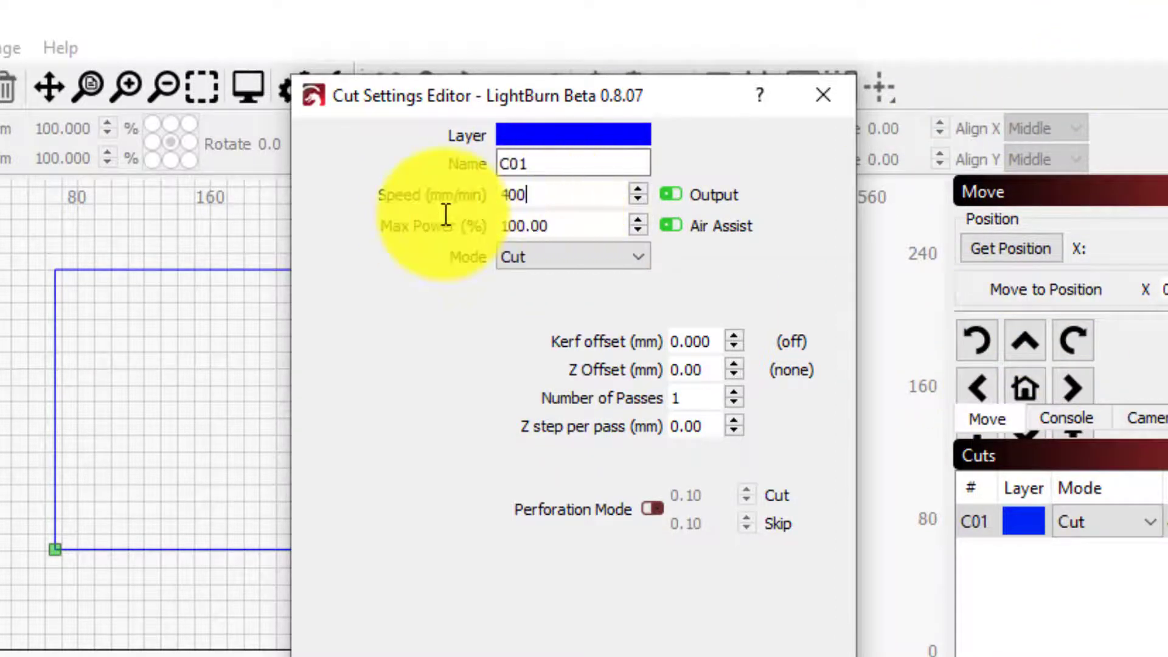
{"action": "double_click", "coordinate": [541, 190]}
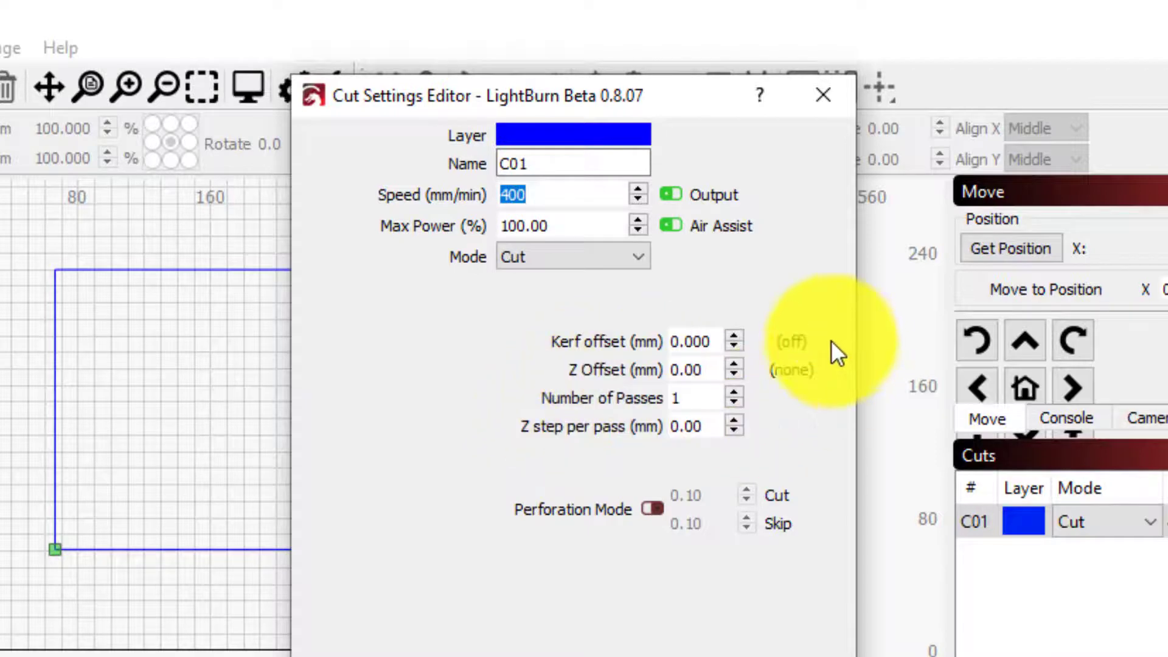
Set the blue layer's number of passes to 3 and apply the cut settings.
{"action": "left_click", "coordinate": [736, 393]}
{"action": "left_click", "coordinate": [739, 391]}
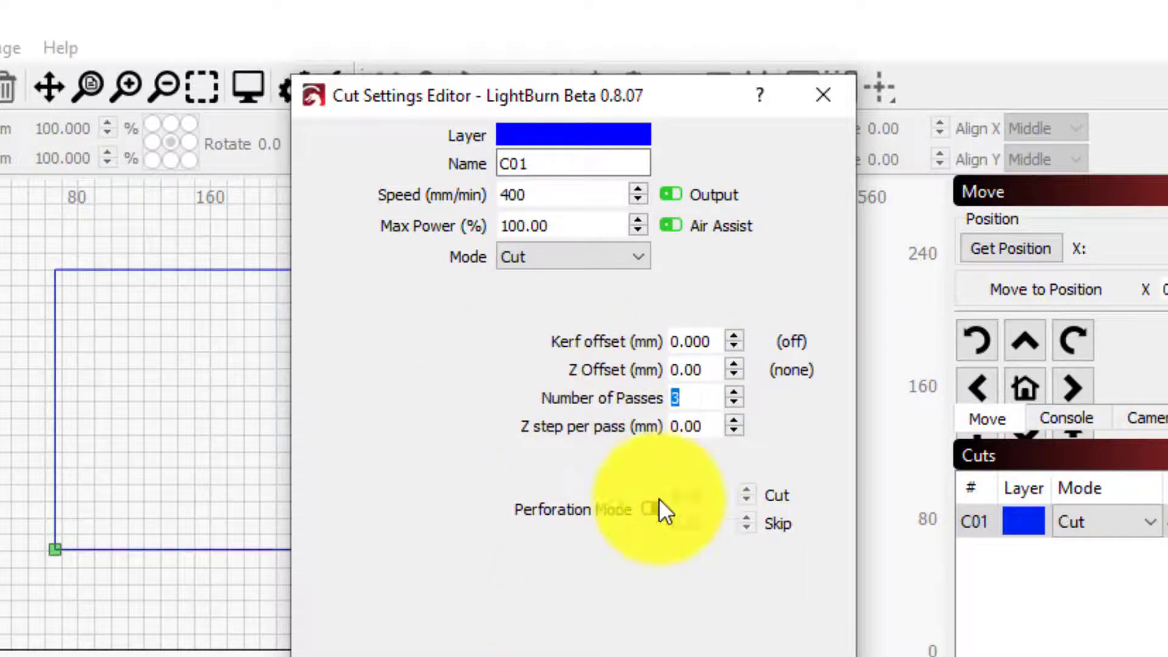
{"action": "left_click", "coordinate": [760, 654]}
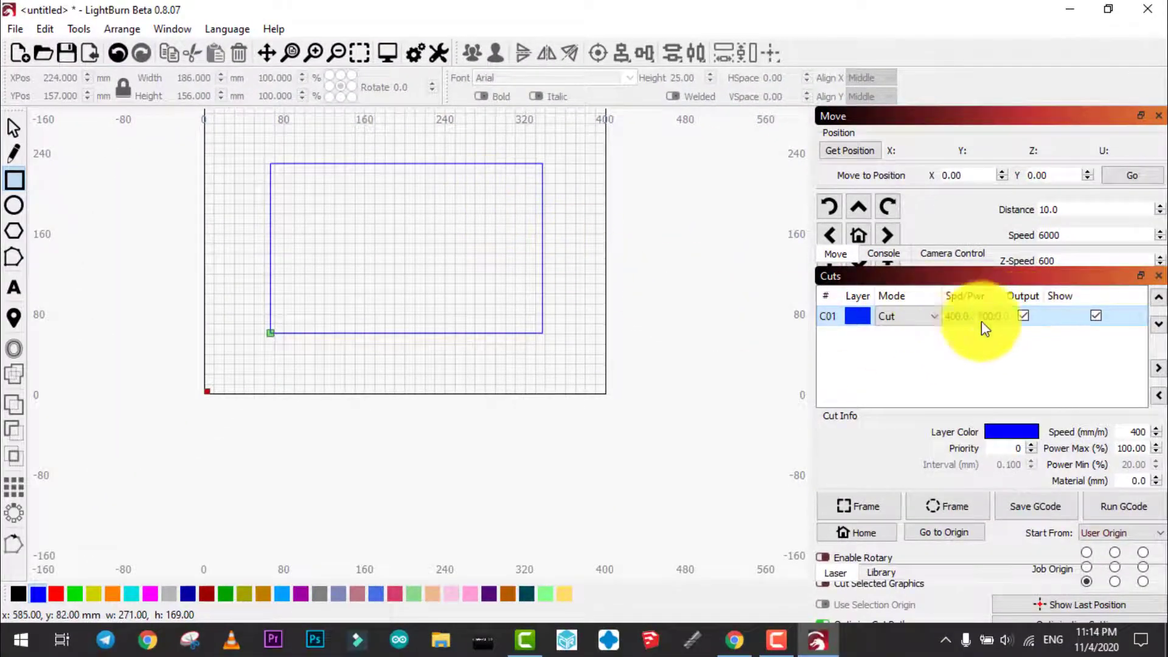
Turn the blue layer's output off and back on.
{"action": "left_click", "coordinate": [1023, 315]}
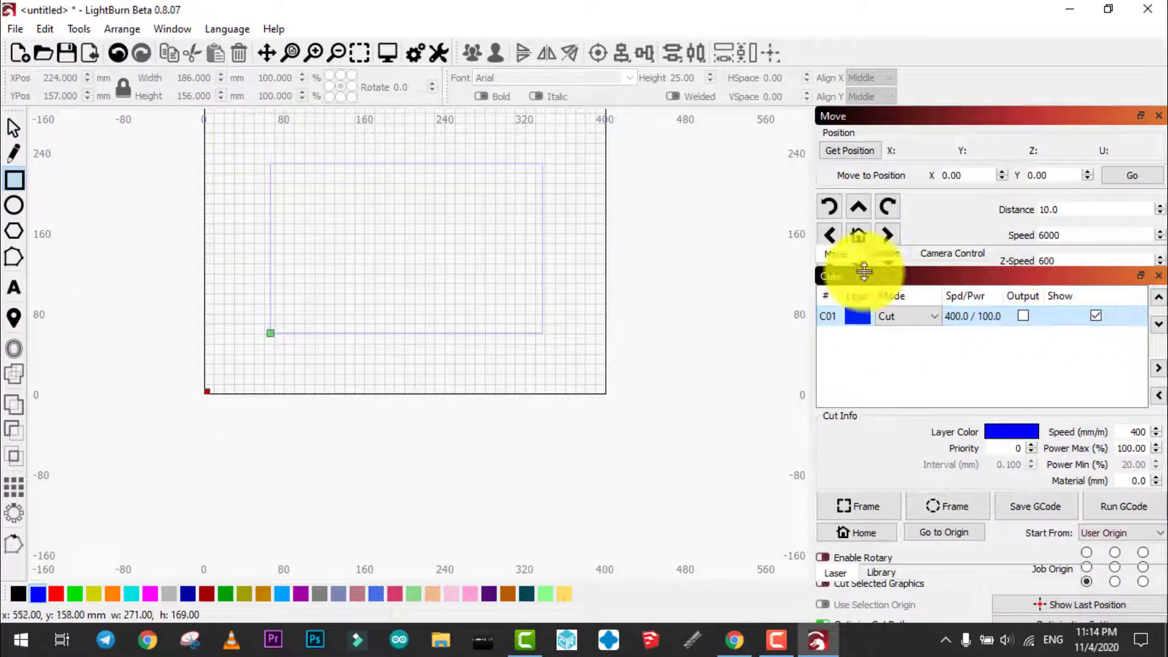
{"action": "left_click", "coordinate": [1024, 317]}
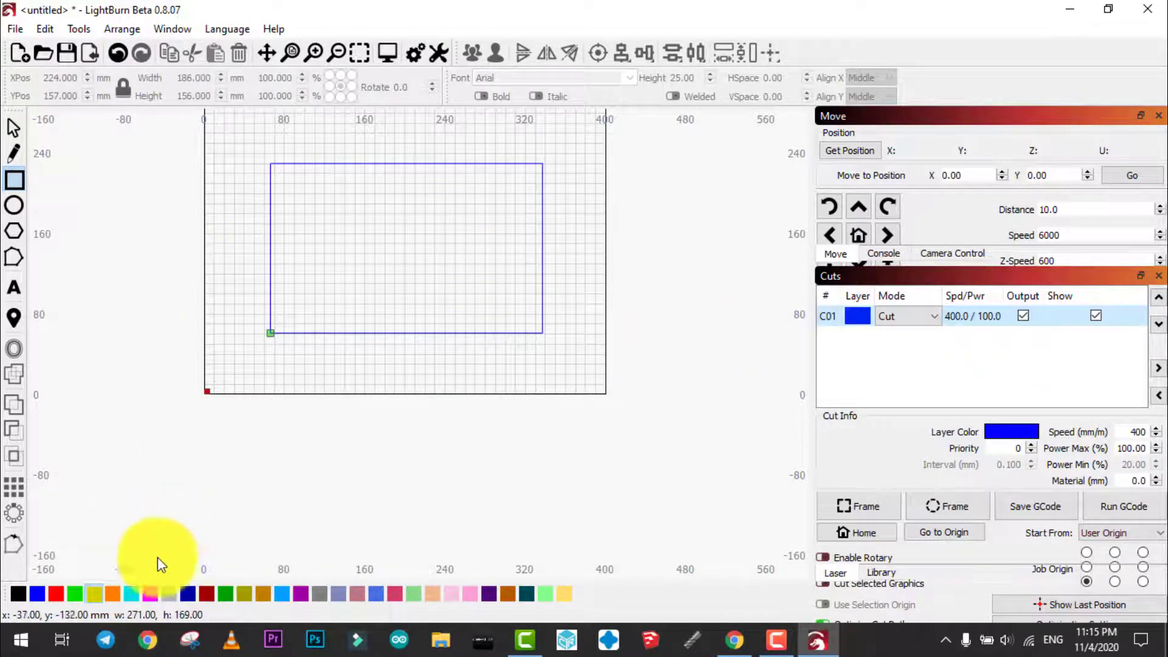
Add the text "processdiy" on the yellow layer inside the rectangle, enlarged to about 223 by 47 mm.
{"action": "left_click", "coordinate": [14, 288]}
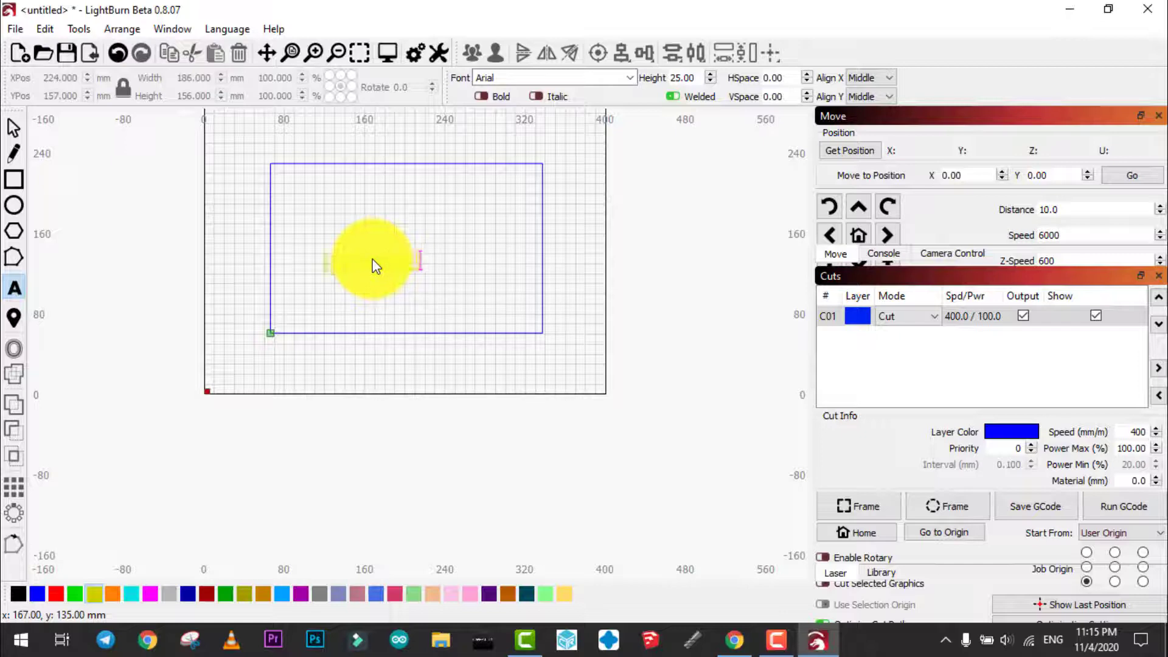
{"action": "left_click", "coordinate": [13, 127]}
{"action": "left_click", "coordinate": [428, 254]}
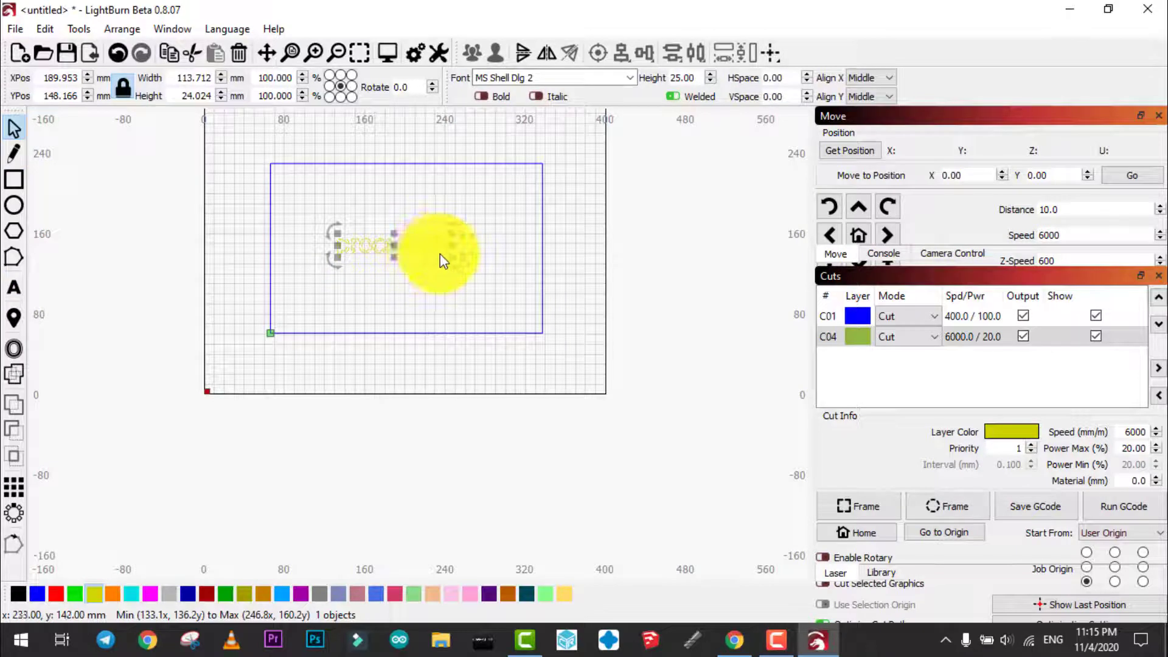
{"action": "left_click_drag", "start_coordinate": [449, 256], "coordinate": [476, 247]}
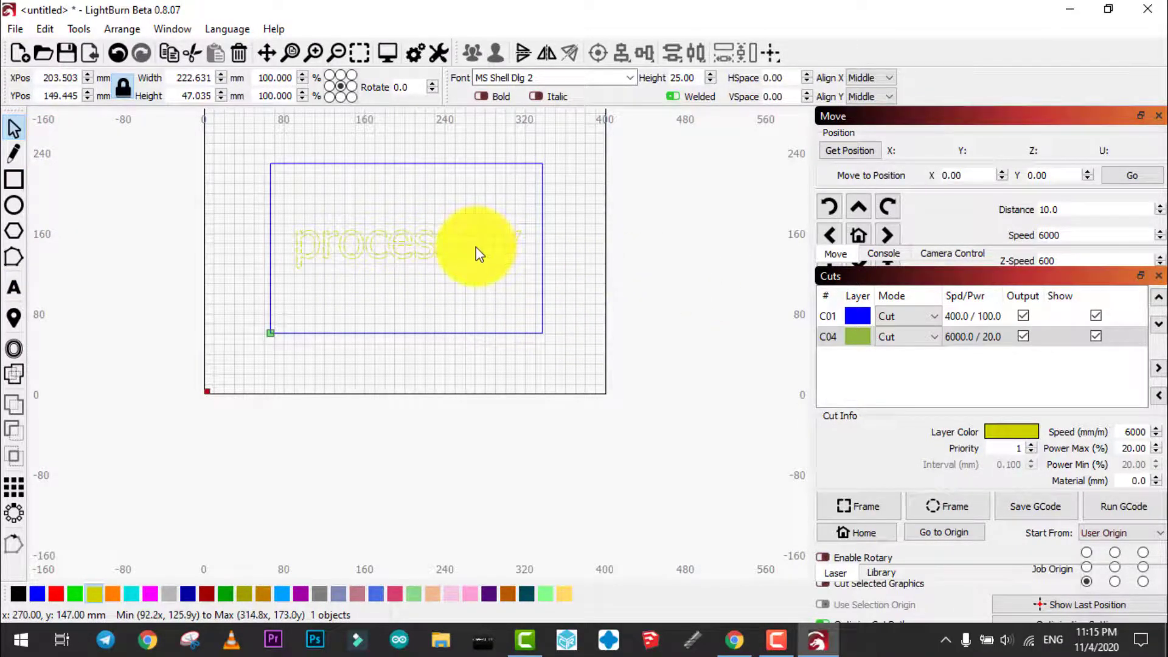
{"action": "left_click", "coordinate": [495, 253]}
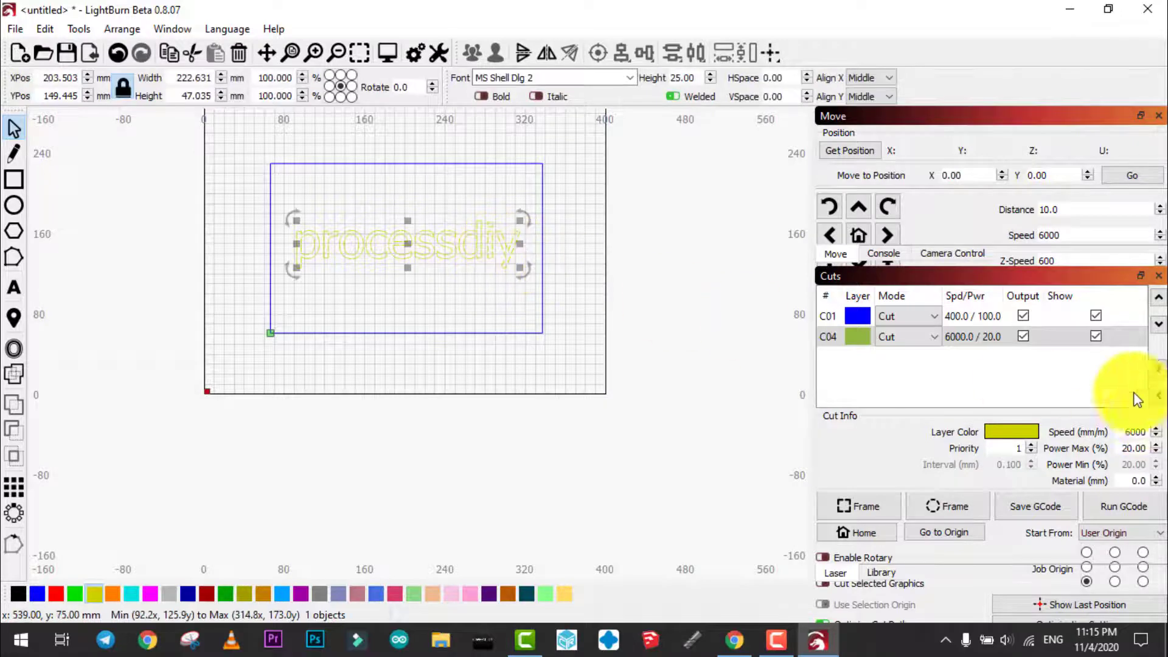
Set the yellow text layer to Scan mode with a speed of 4000 mm/min and 50% maximum power.
{"action": "left_click", "coordinate": [977, 342]}
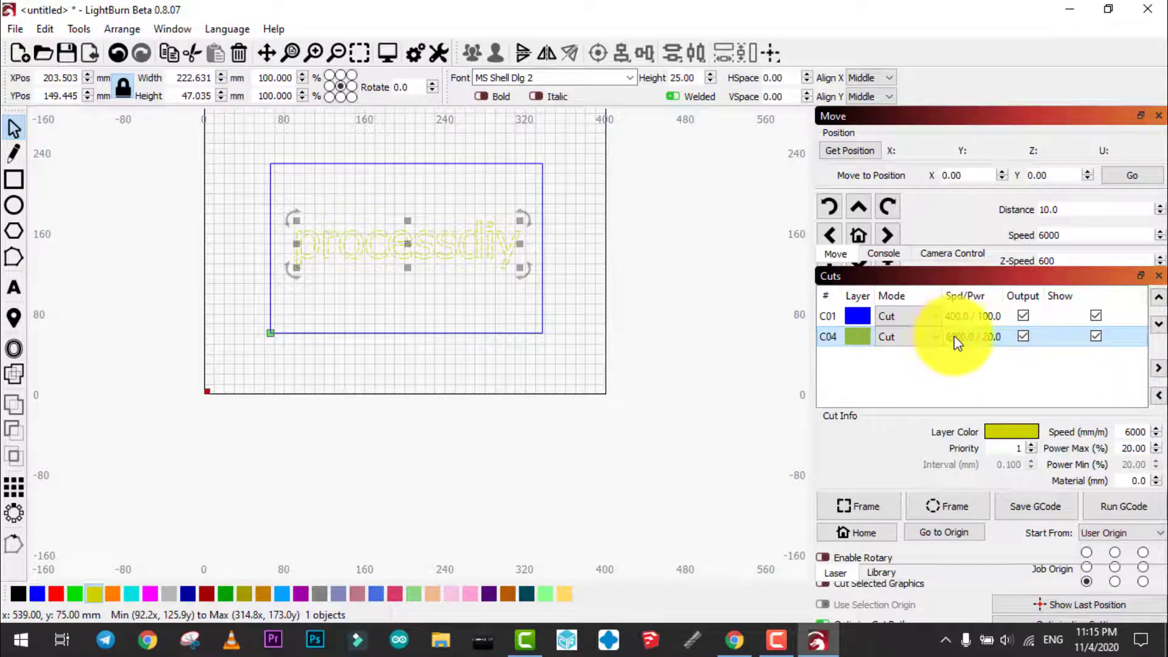
{"action": "left_click", "coordinate": [935, 339]}
{"action": "left_click", "coordinate": [902, 370]}
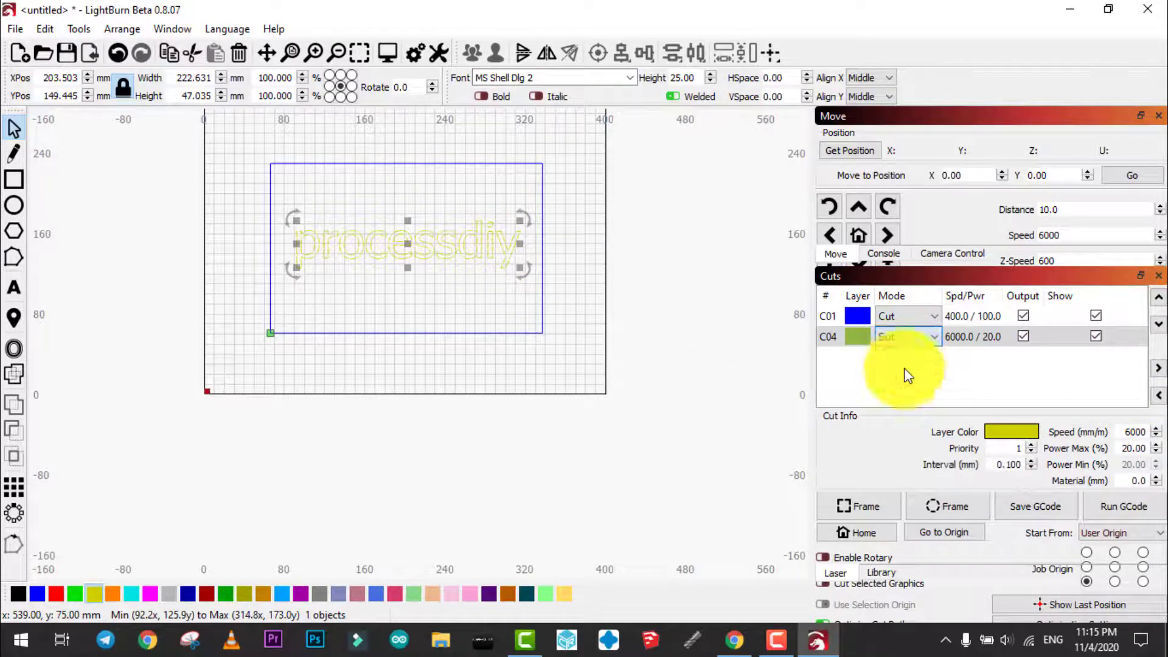
{"action": "double_click", "coordinate": [981, 340]}
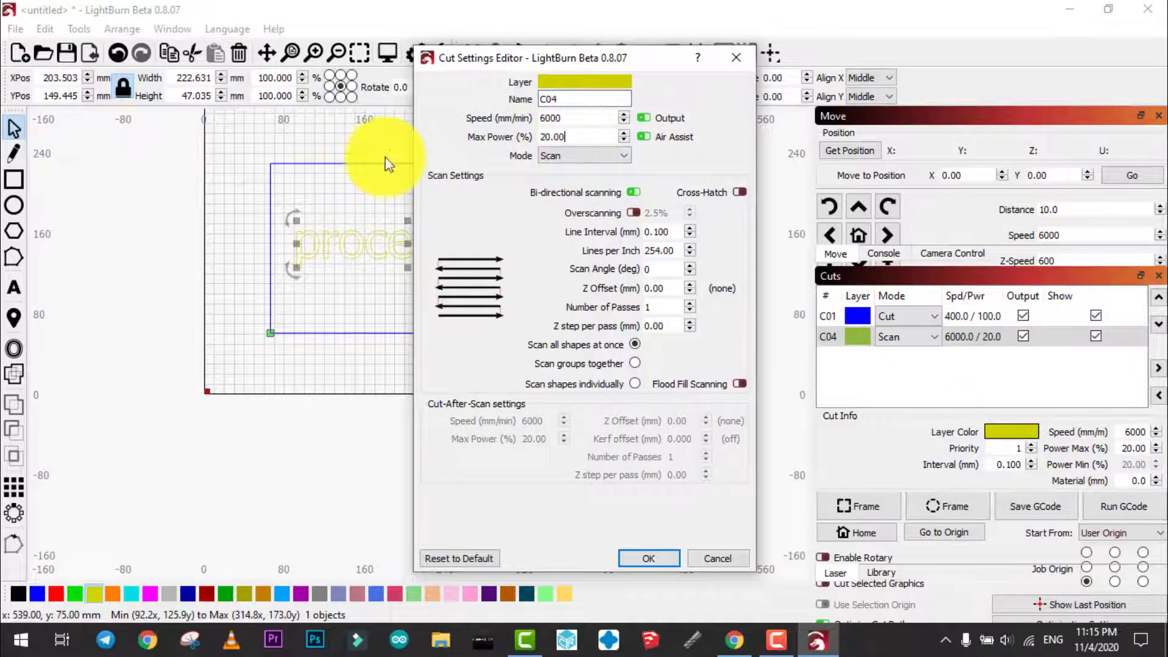
{"action": "double_click", "coordinate": [563, 136]}
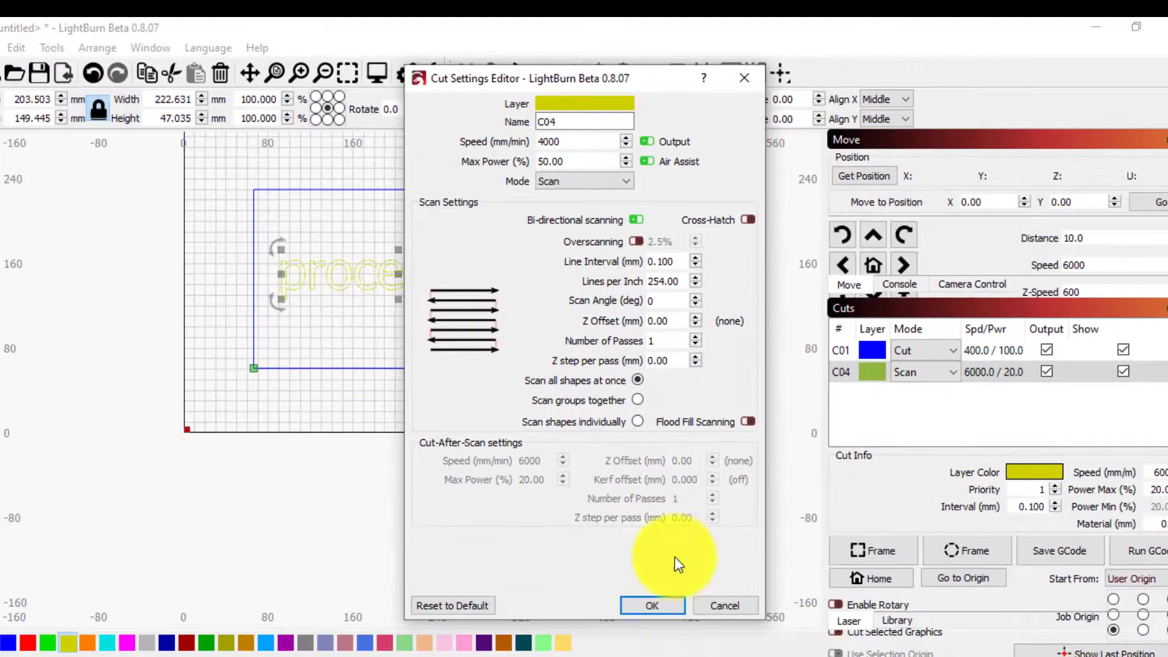
Turn off bi-directional scanning for the text layer, try cross-hatch and switch it back off, and apply the settings.
{"action": "left_click", "coordinate": [637, 220]}
{"action": "left_click", "coordinate": [636, 220]}
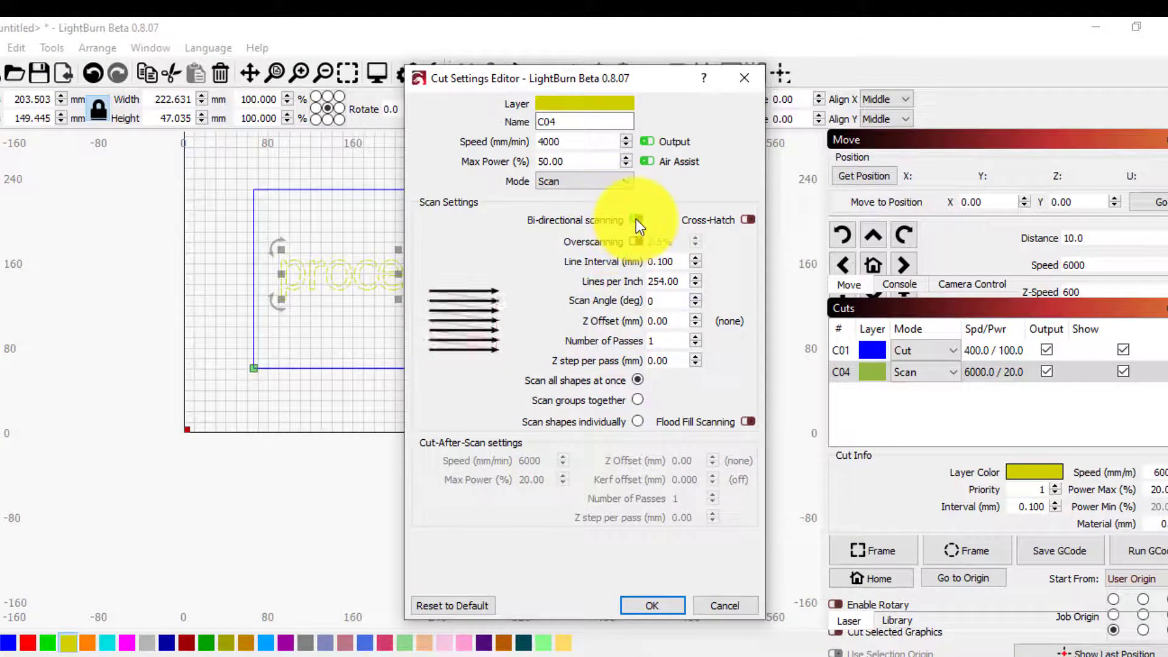
{"action": "left_click", "coordinate": [636, 220]}
{"action": "left_click", "coordinate": [748, 220]}
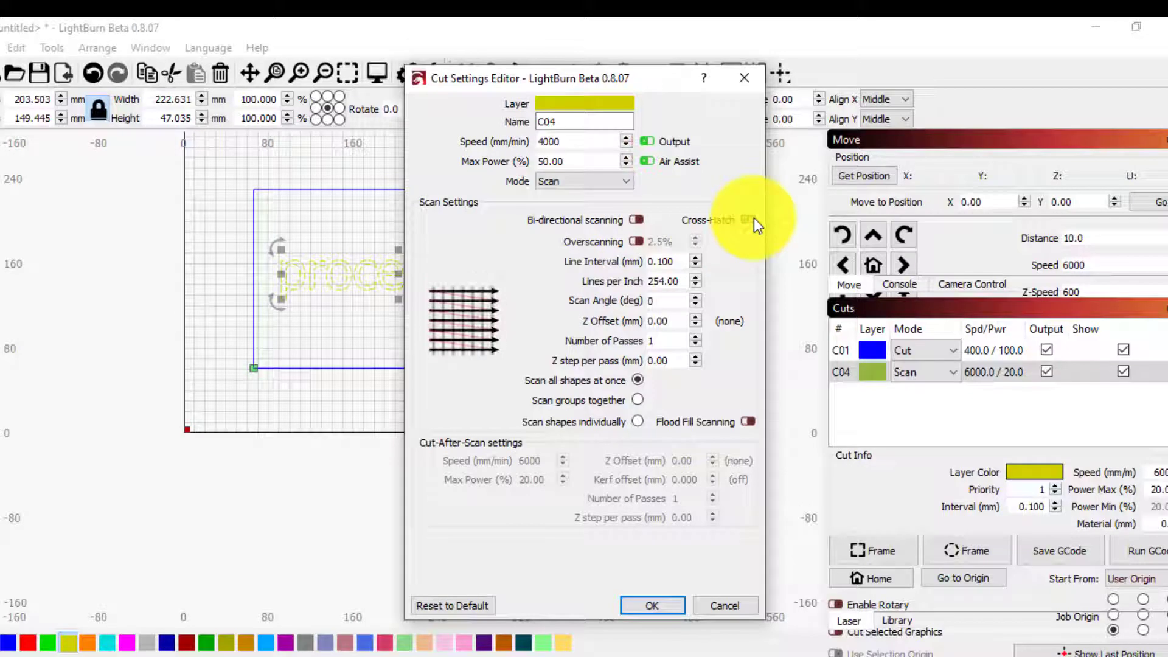
{"action": "left_click", "coordinate": [750, 218]}
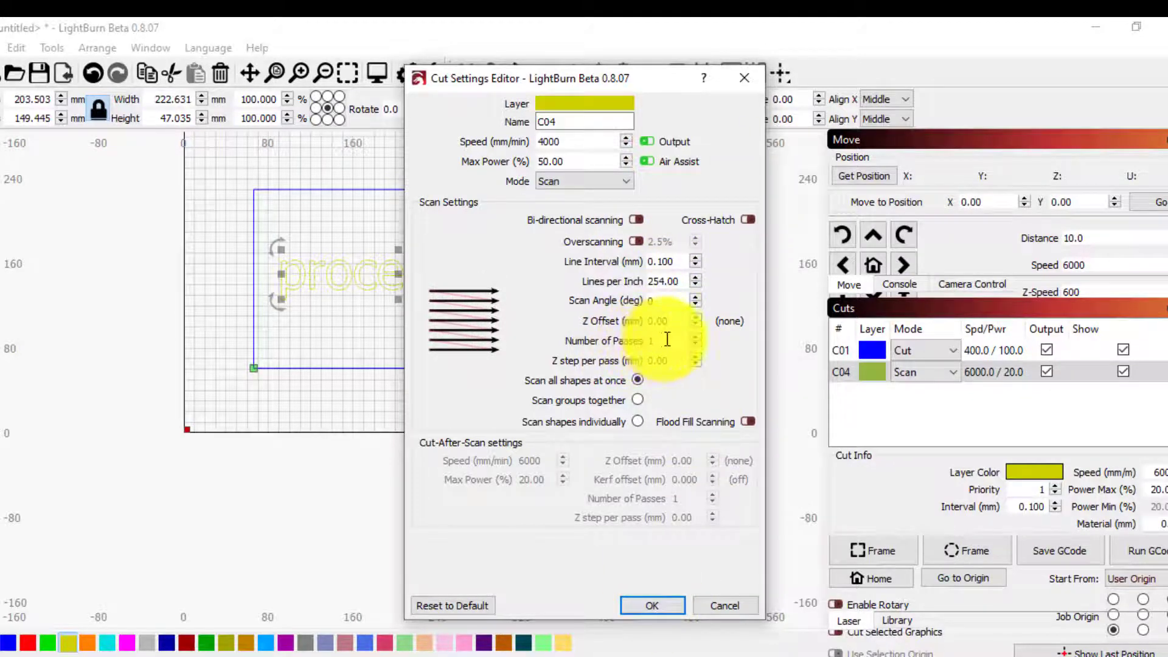
{"action": "left_click", "coordinate": [660, 604]}
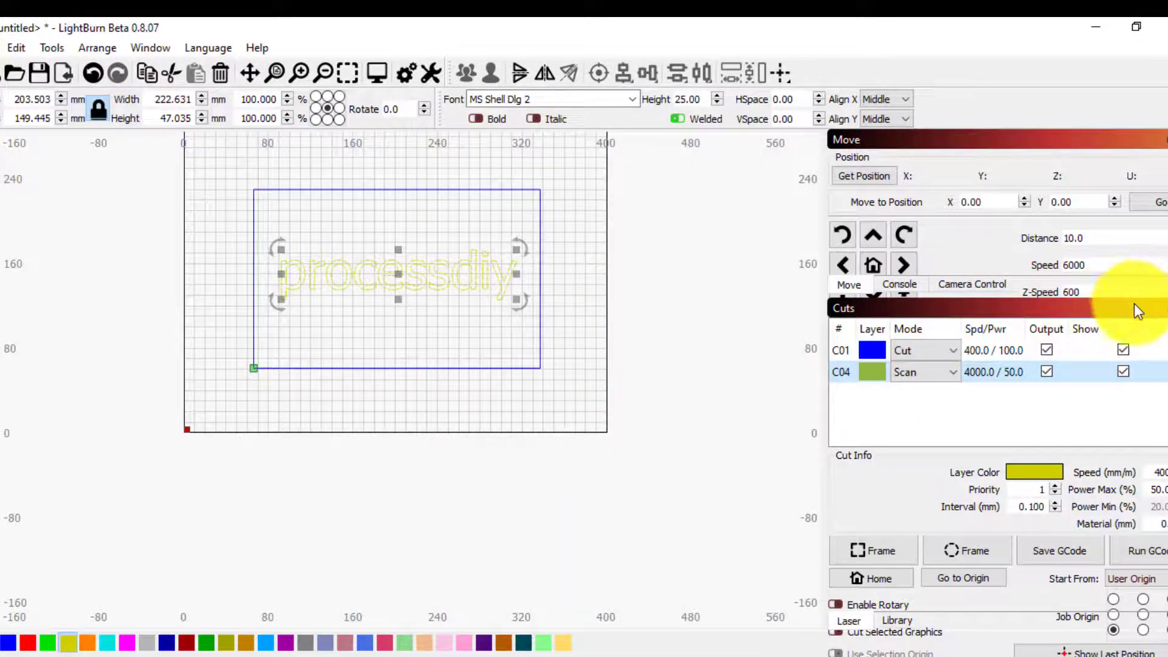
Detach the Cuts window from its dock and float it over the canvas.
{"action": "left_click_drag", "start_coordinate": [1134, 304], "coordinate": [738, 342]}
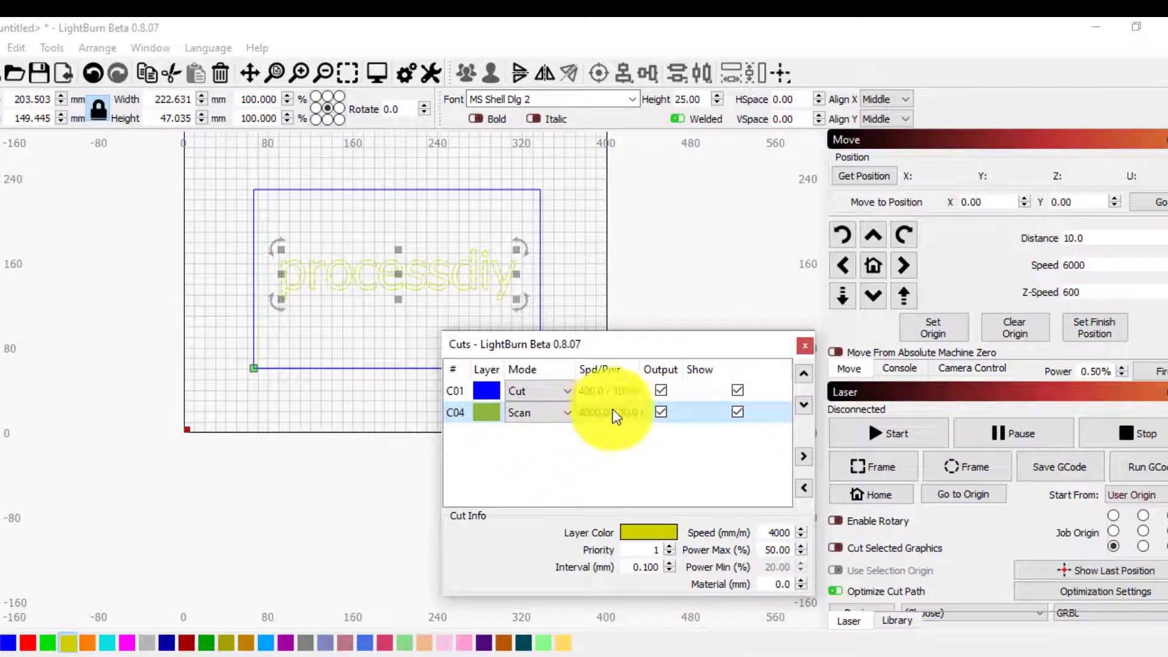
Switch the output of the yellow text layer and the blue rectangle layer off and back on.
{"action": "left_click", "coordinate": [662, 412]}
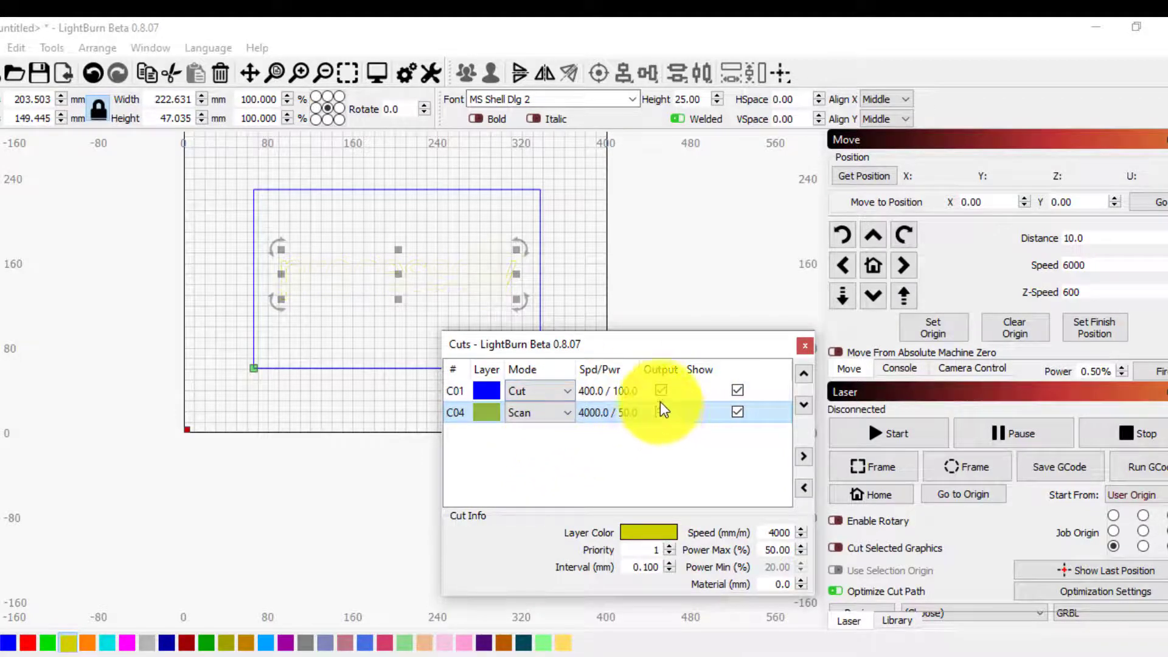
{"action": "left_click", "coordinate": [662, 391]}
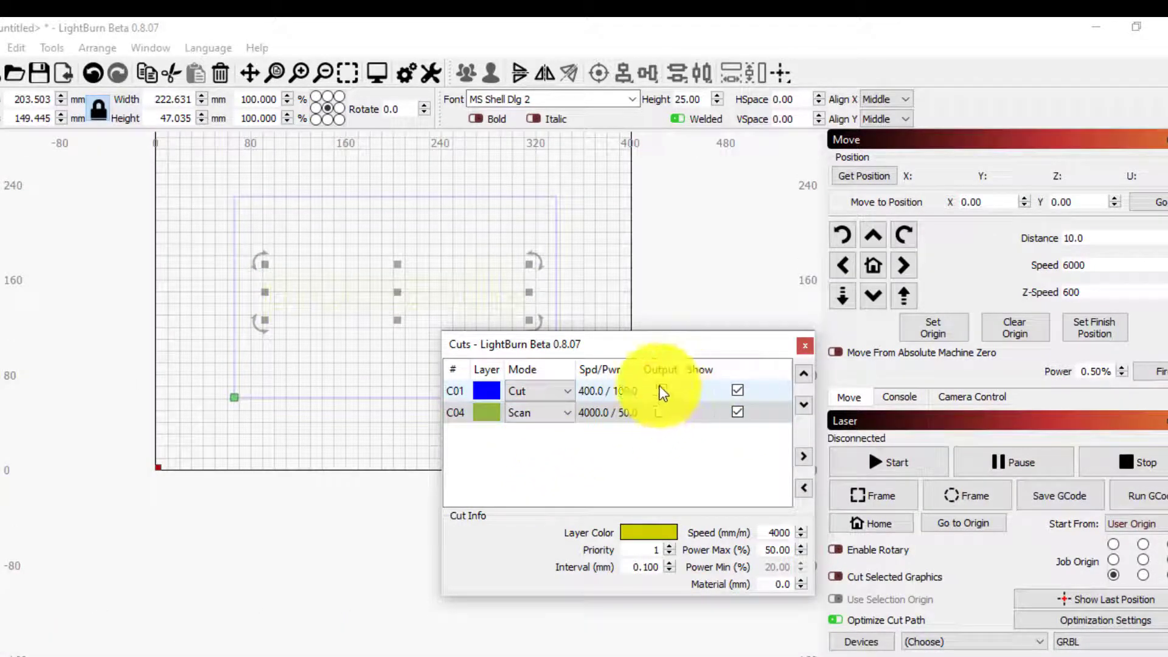
{"action": "left_click", "coordinate": [662, 390]}
{"action": "left_click", "coordinate": [662, 412]}
Hide the blue rectangle layer on the canvas while keeping its output enabled.
{"action": "left_click", "coordinate": [737, 391]}
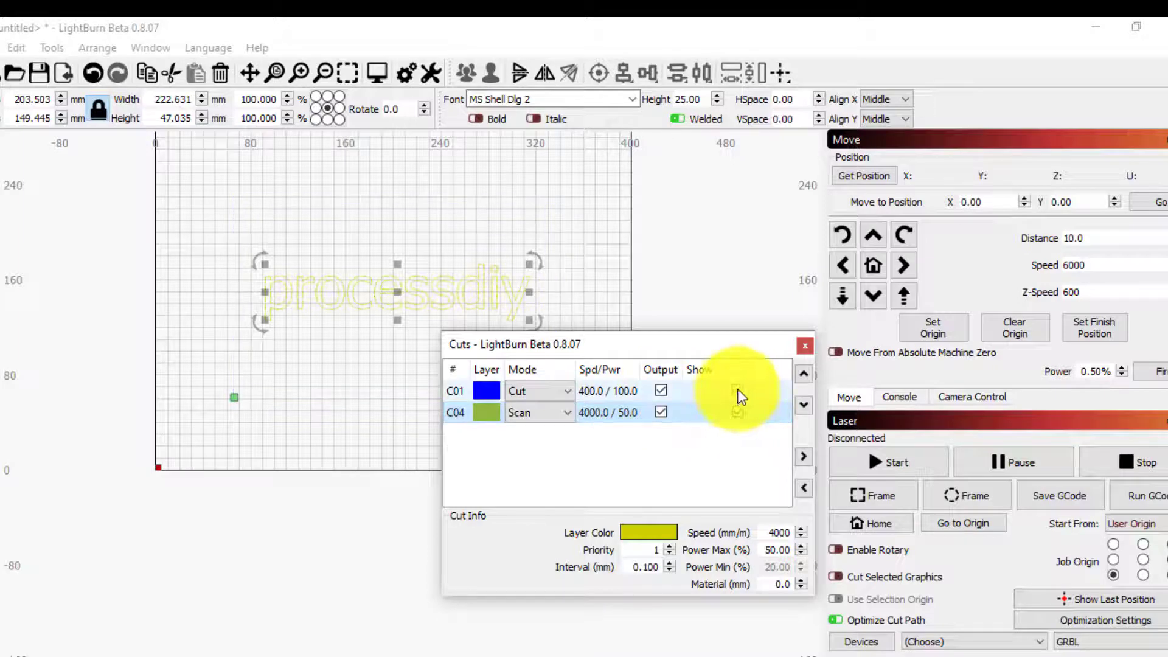
{"action": "left_click", "coordinate": [738, 392]}
{"action": "left_click", "coordinate": [730, 390]}
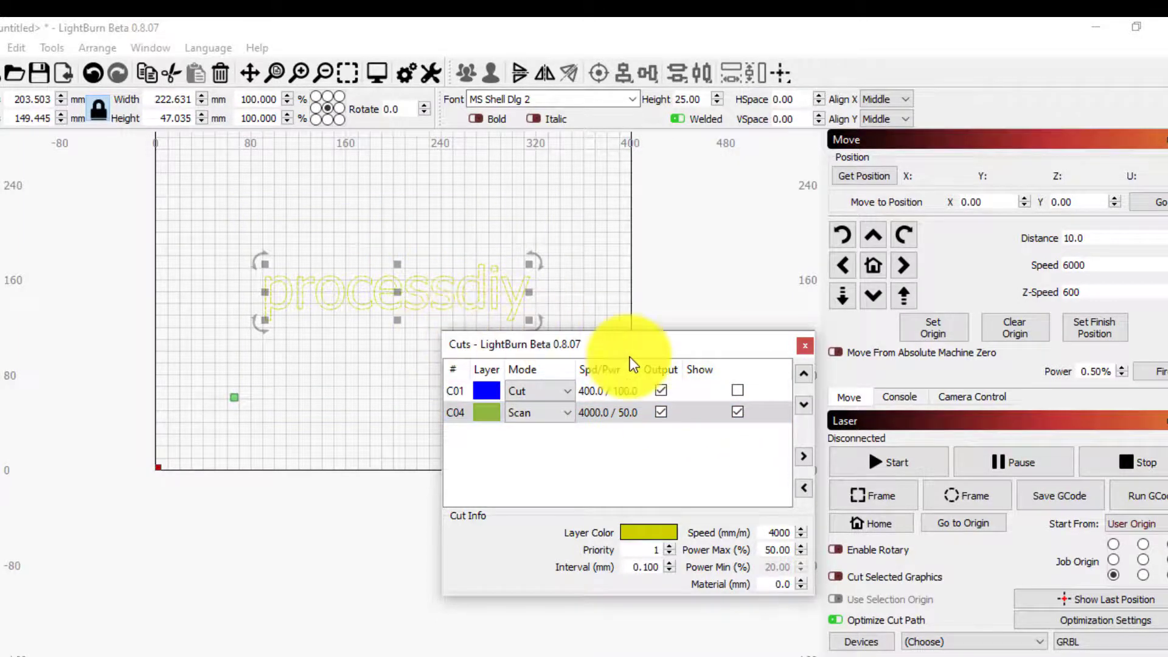
Dock the floating Cuts window back beside the Move window and bring its layer list to the front.
{"action": "left_click_drag", "start_coordinate": [626, 344], "coordinate": [998, 146]}
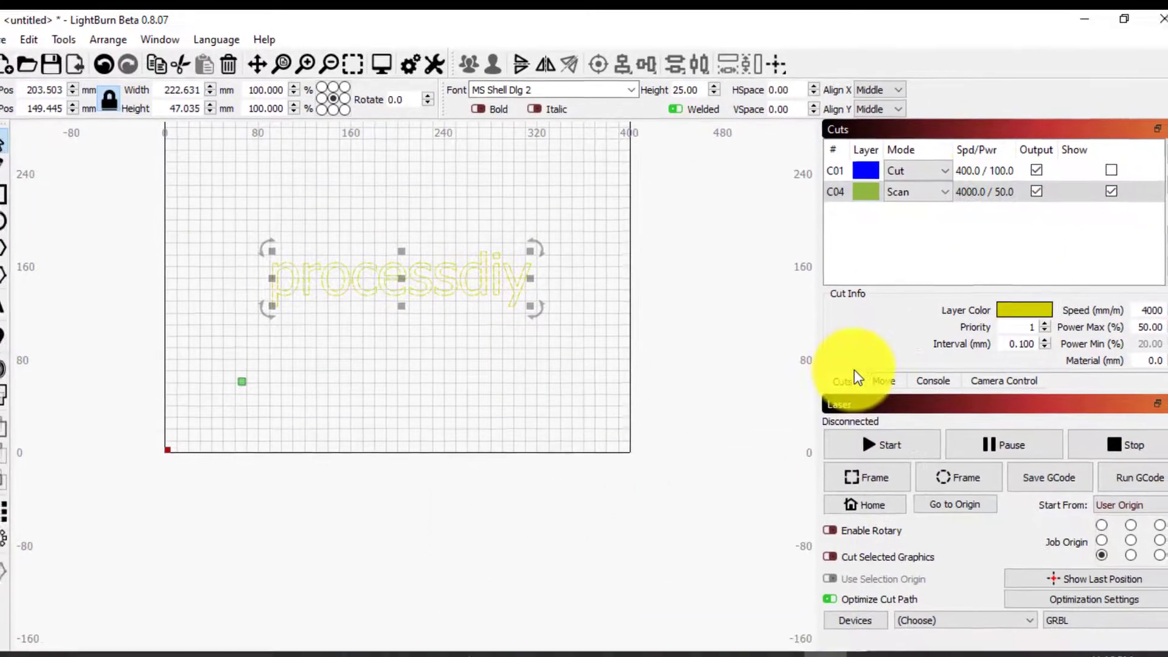
{"action": "left_click", "coordinate": [891, 397]}
{"action": "left_click", "coordinate": [847, 397]}
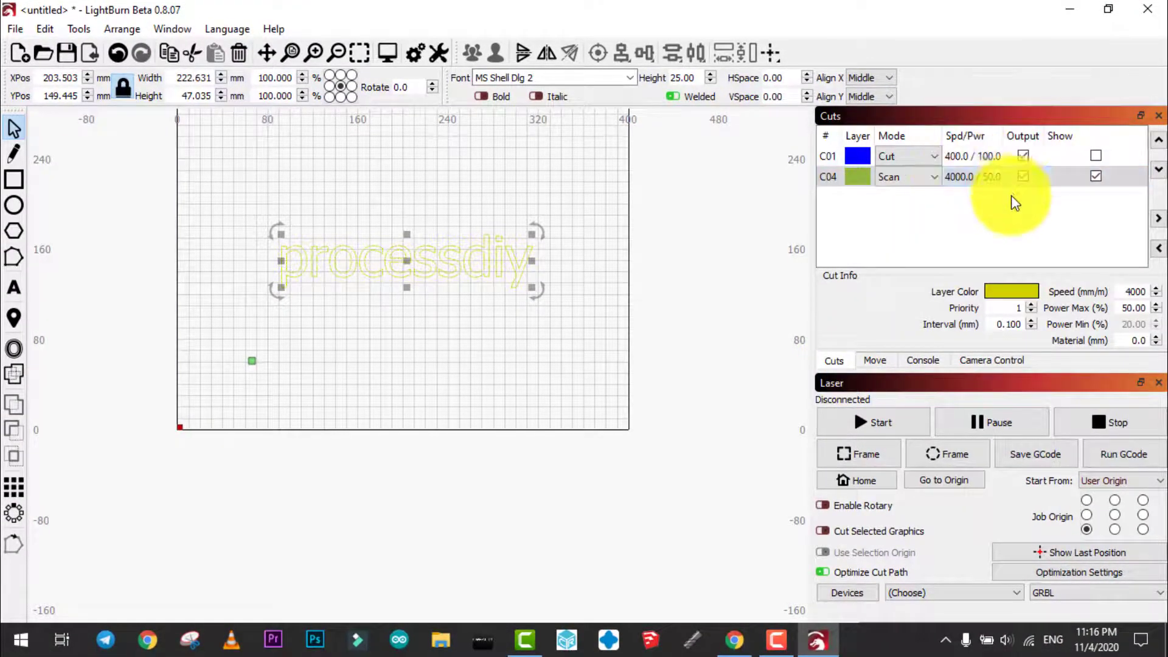
{"action": "left_click", "coordinate": [954, 178]}
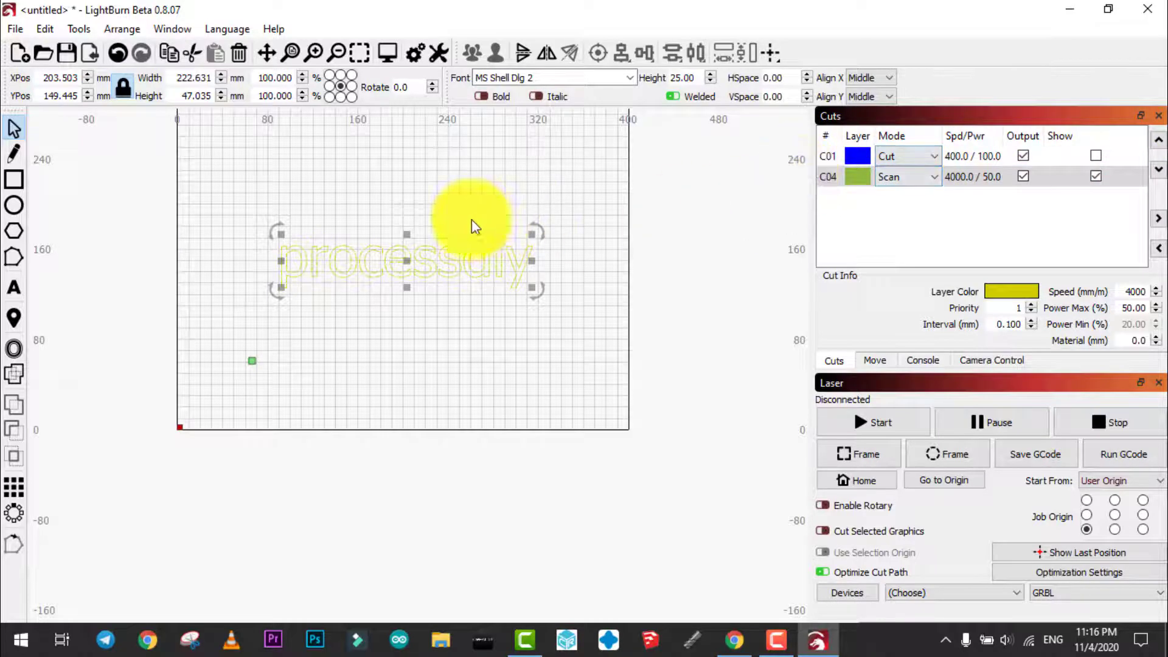
Show the blue rectangle layer again and move the yellow Scan layer ahead of it in the cut order.
{"action": "left_click", "coordinate": [1100, 154]}
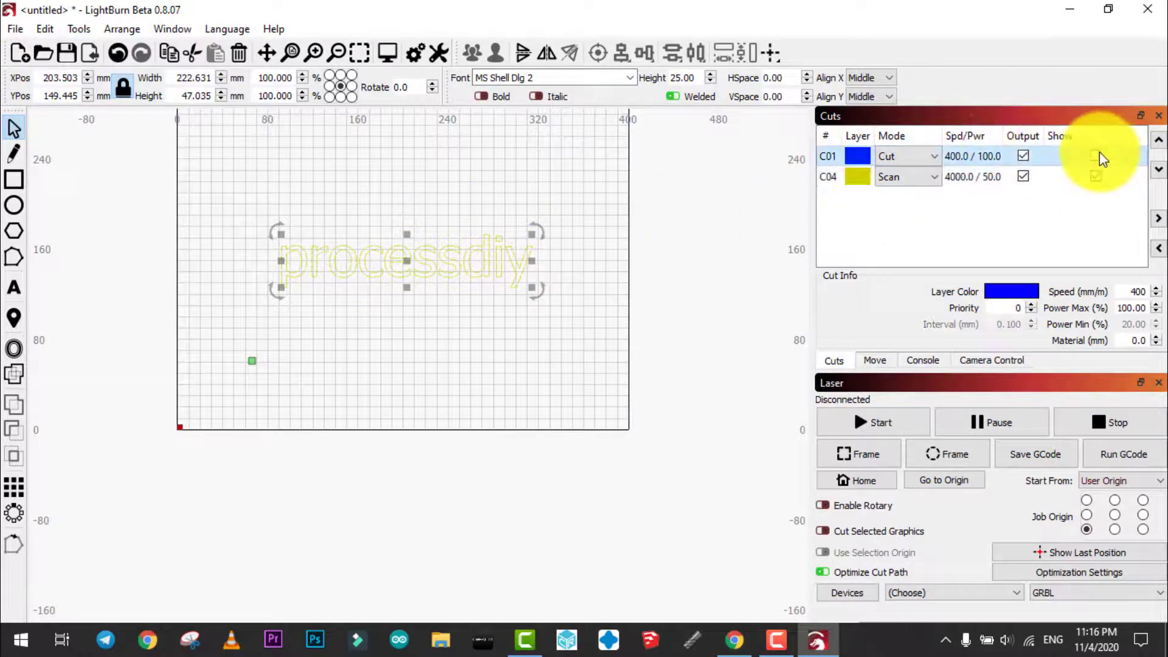
{"action": "left_click", "coordinate": [934, 177]}
{"action": "left_click", "coordinate": [977, 176]}
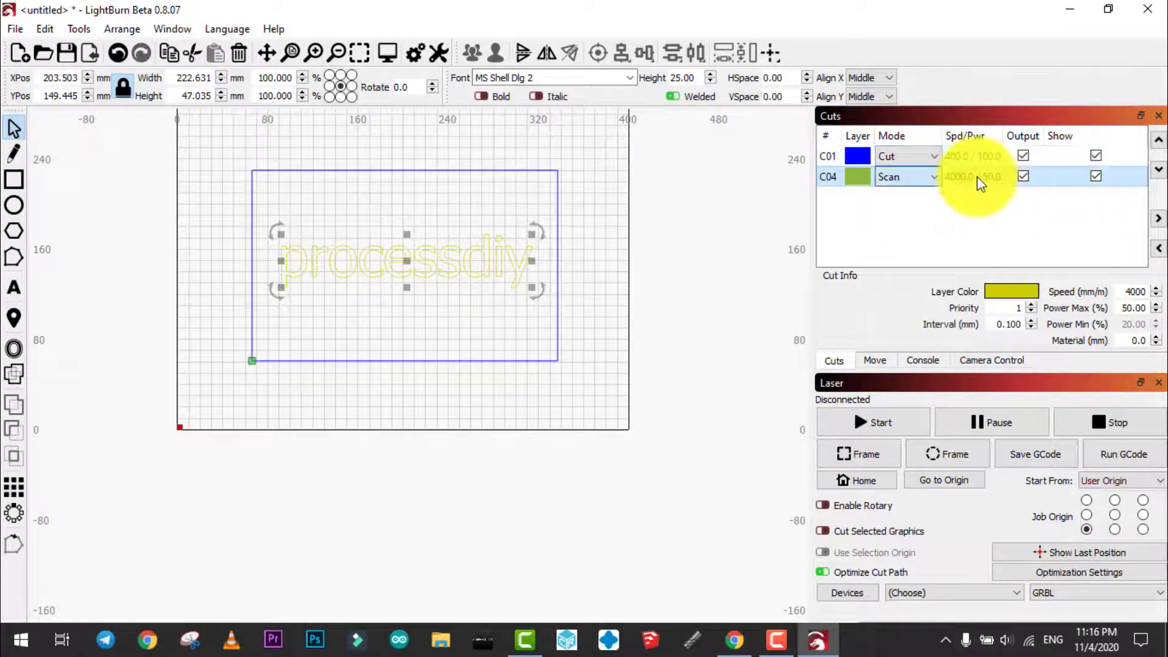
{"action": "left_click", "coordinate": [1159, 139]}
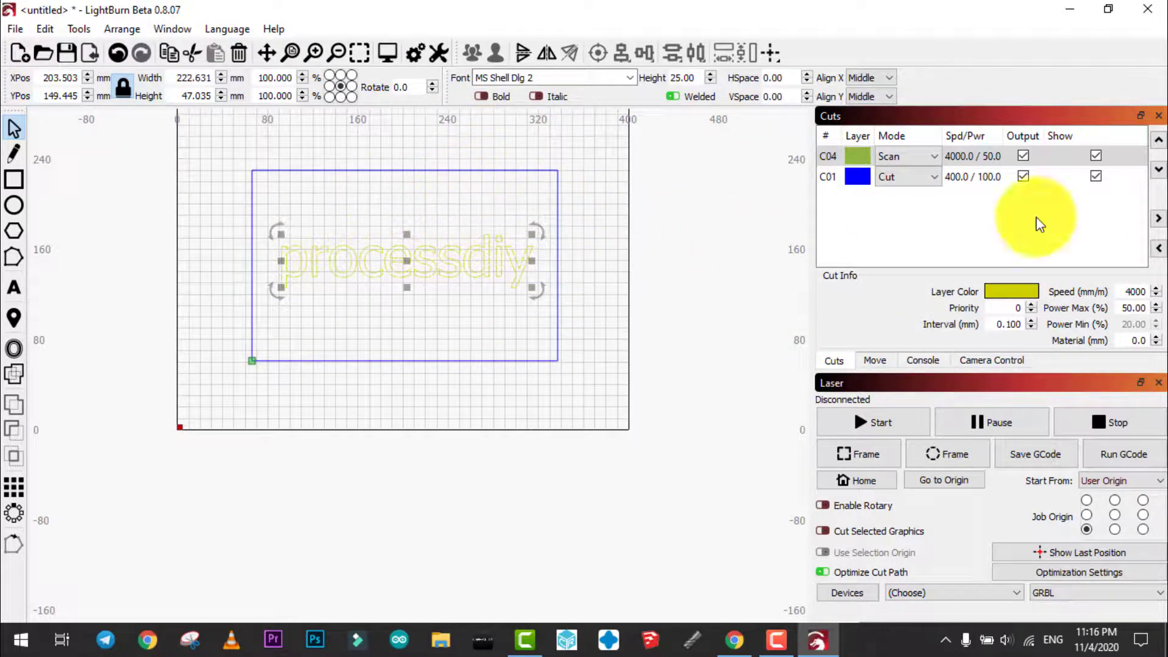
{"action": "left_click", "coordinate": [985, 175]}
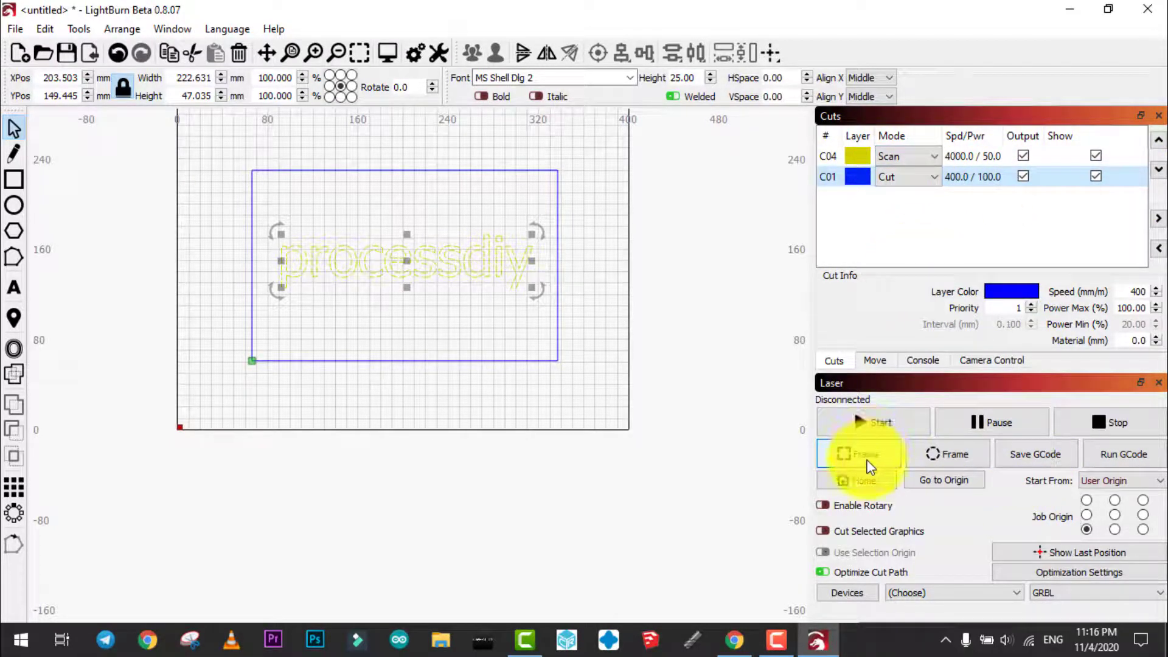
Deselect the text and try to frame the job's rectangular cut boundary.
{"action": "left_click", "coordinate": [630, 415]}
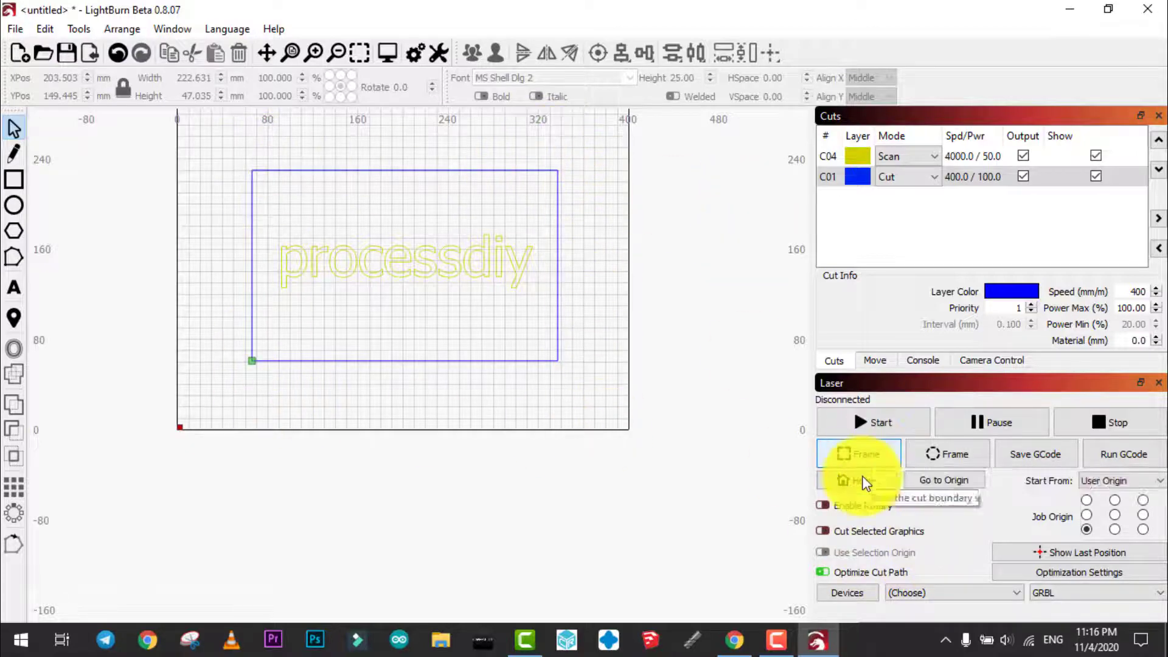
{"action": "left_click", "coordinate": [867, 453]}
{"action": "left_click", "coordinate": [861, 457]}
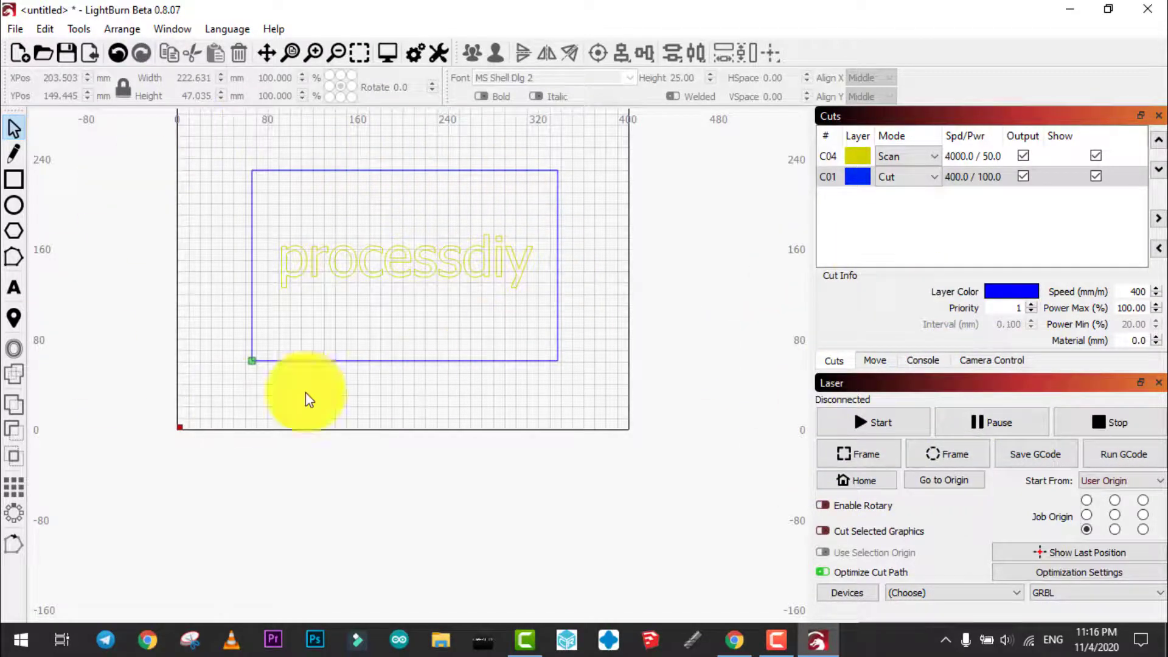
{"action": "scroll", "coordinate": [618, 286], "scroll_direction": "down", "scroll_amount": 1}
{"action": "scroll", "coordinate": [398, 198], "scroll_direction": "up", "scroll_amount": 2}
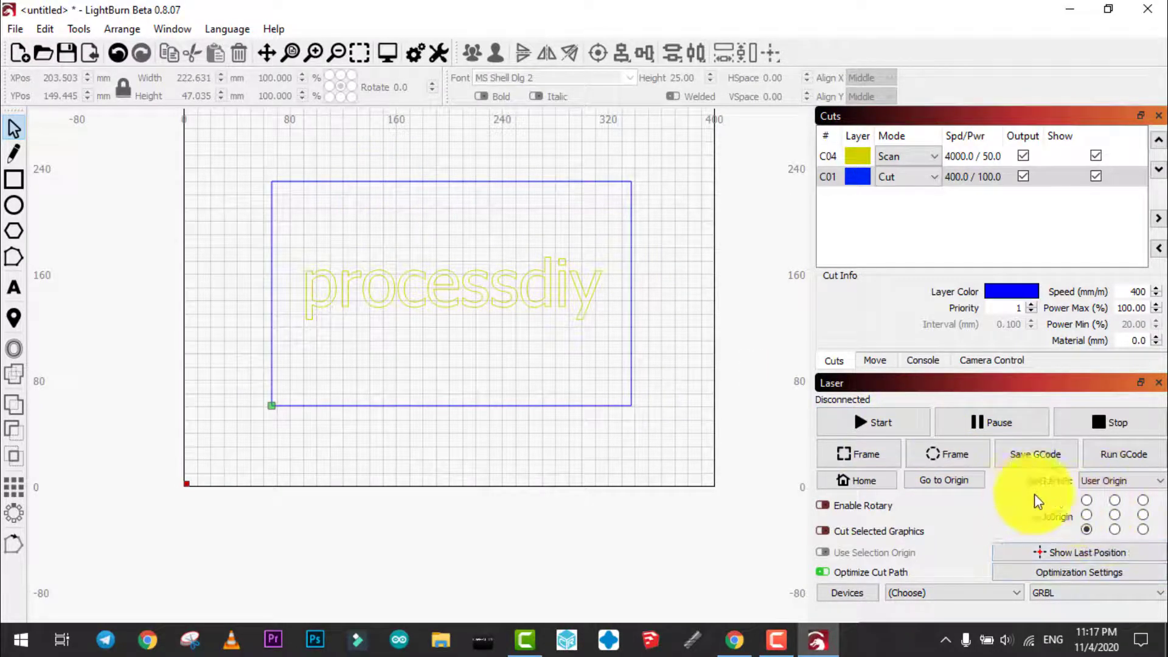
Choose User Origin as the job's start position and bring up the Move controls with the origin settings.
{"action": "left_click", "coordinate": [1101, 480]}
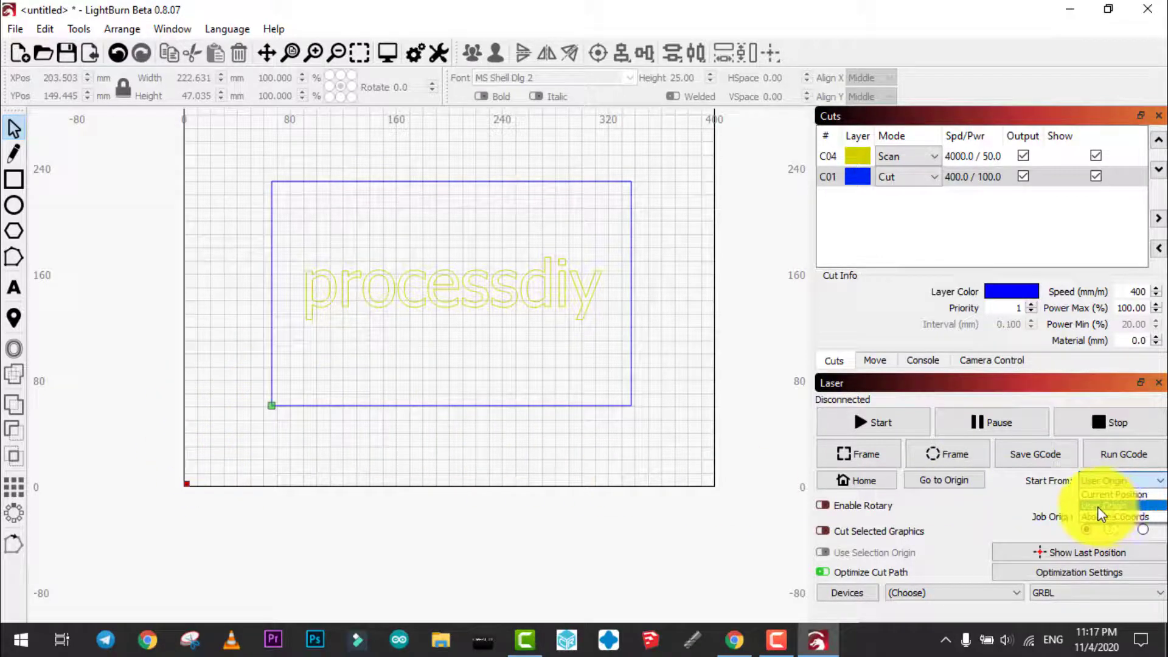
{"action": "left_click", "coordinate": [1117, 506]}
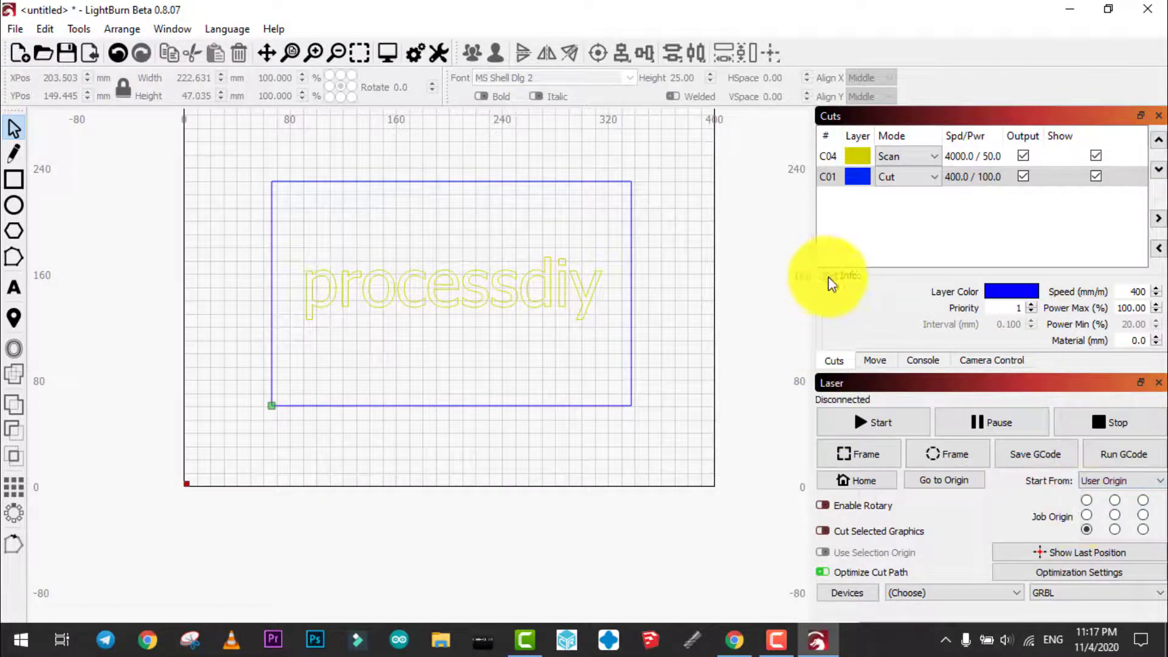
{"action": "left_click", "coordinate": [875, 360]}
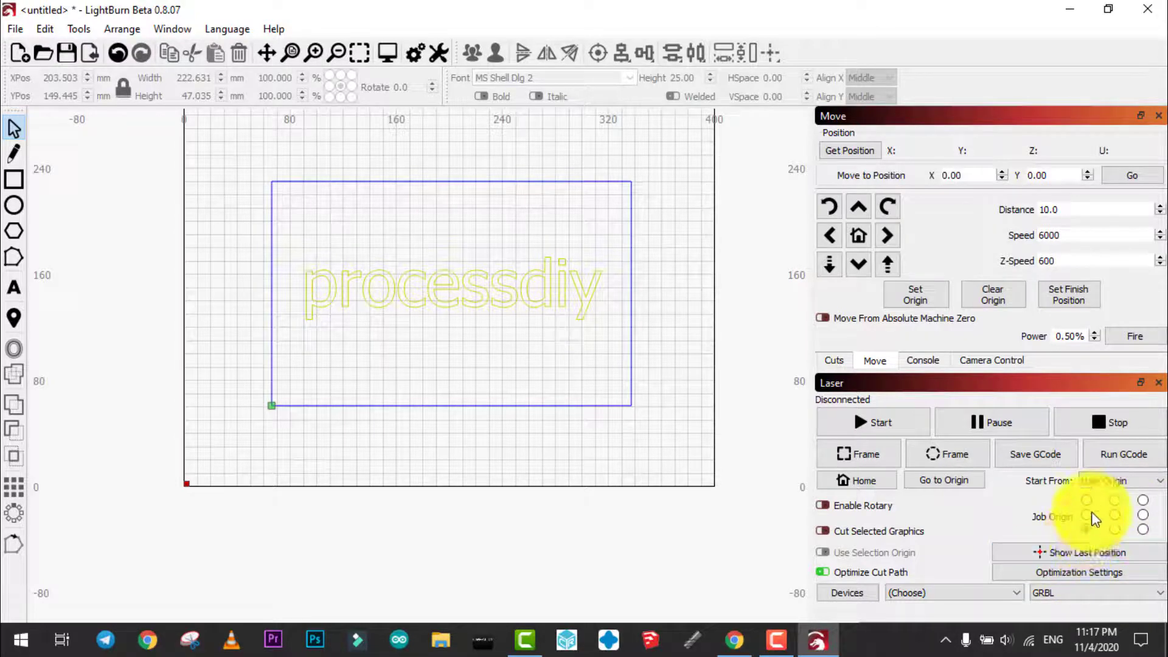
{"action": "left_click", "coordinate": [1110, 477]}
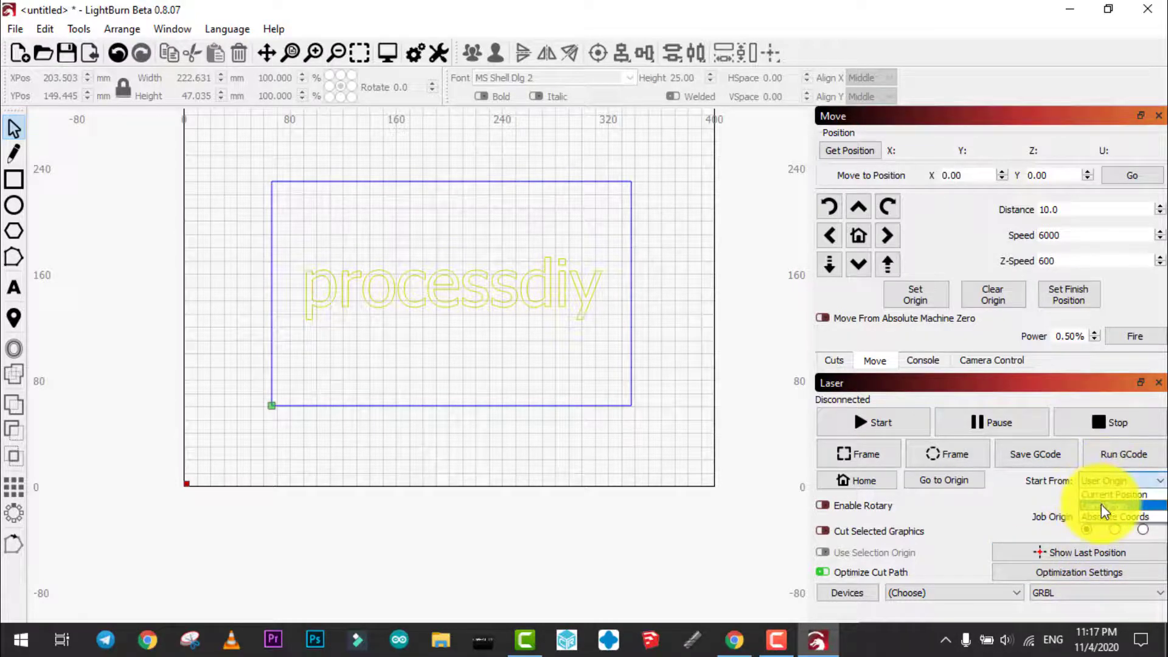
{"action": "left_click", "coordinate": [1101, 504]}
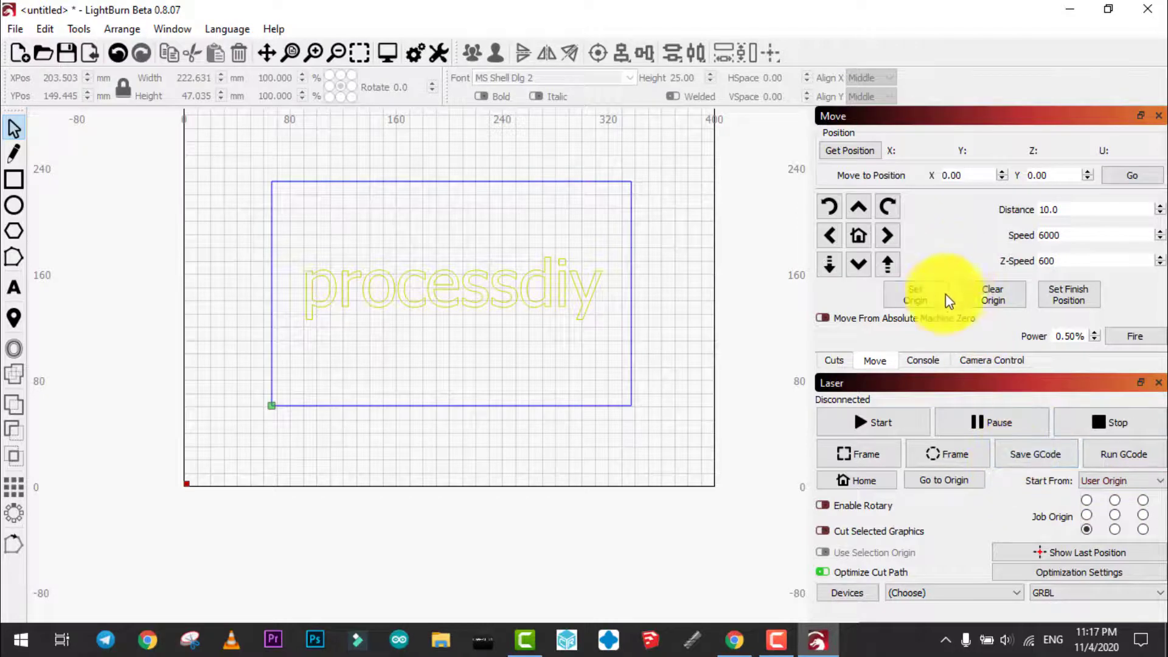
{"action": "left_click", "coordinate": [1116, 479]}
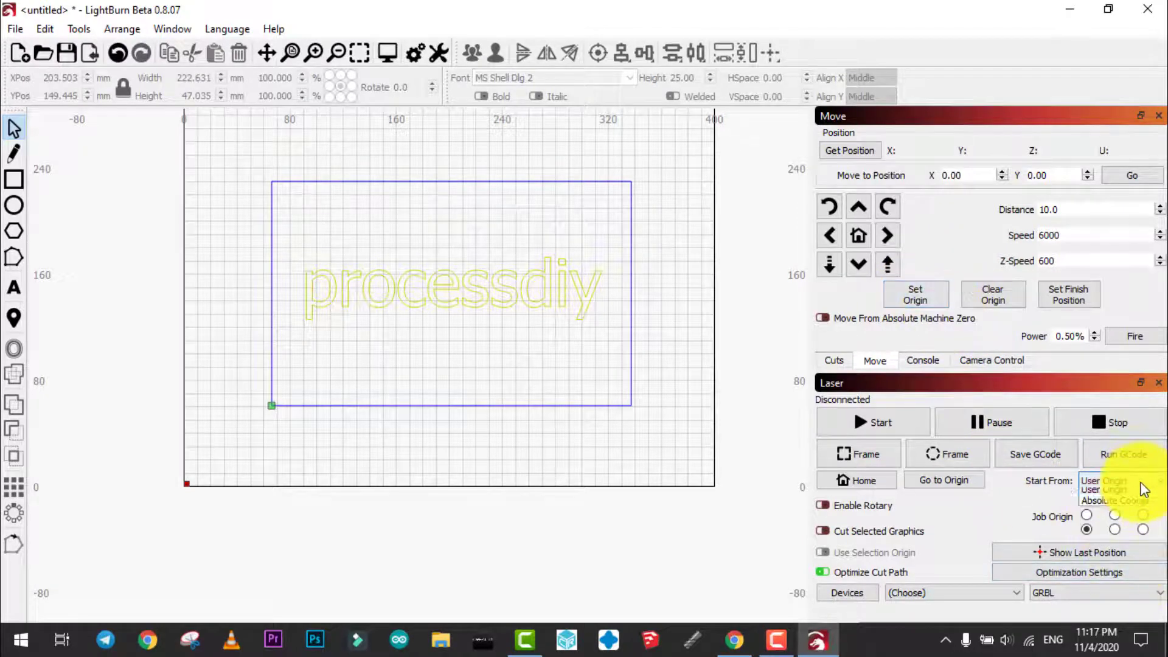
{"action": "left_click", "coordinate": [1024, 619]}
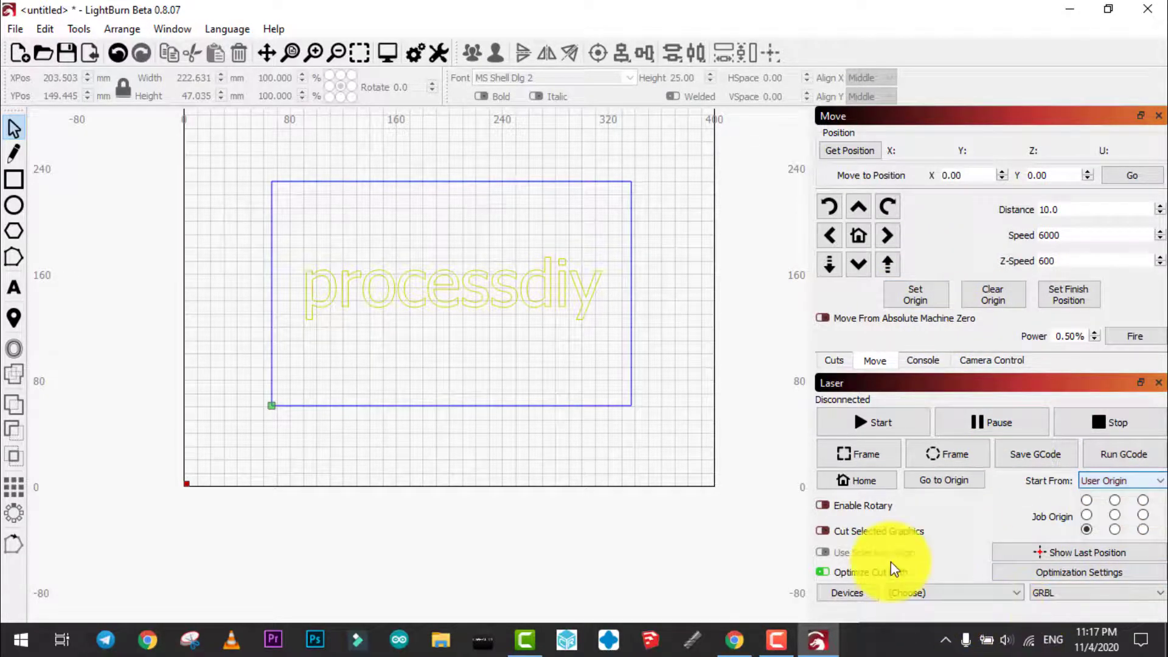
Check the available connection ports and the configured laser devices without changing the selection.
{"action": "left_click", "coordinate": [918, 593]}
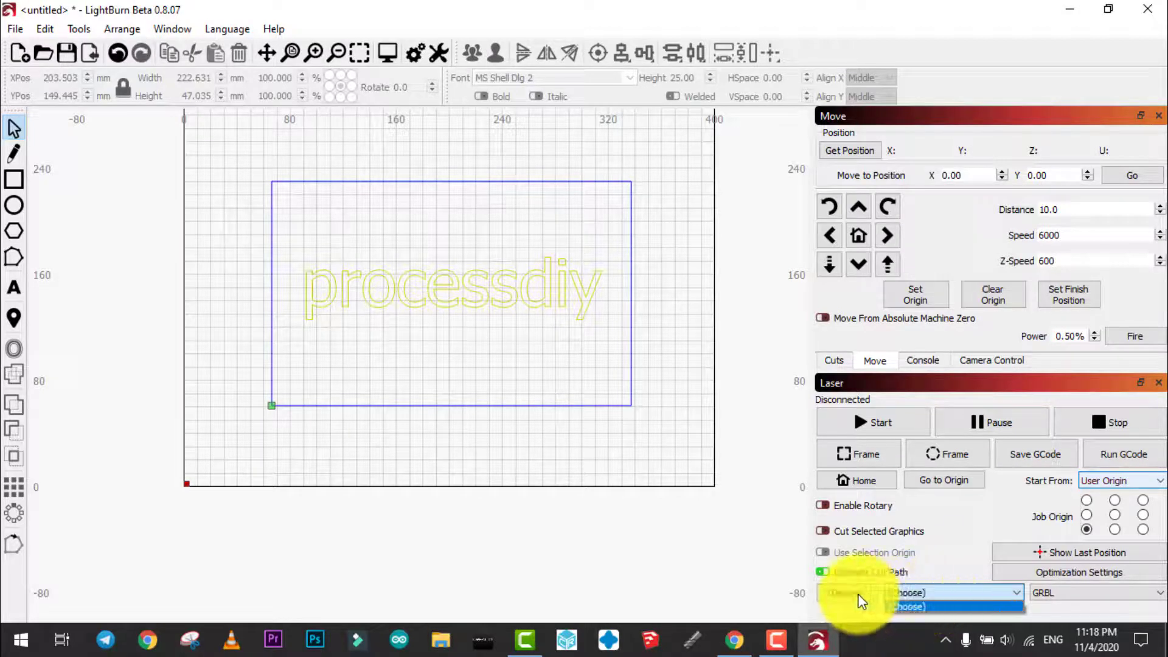
{"action": "left_click", "coordinate": [963, 593]}
{"action": "left_click", "coordinate": [1085, 594]}
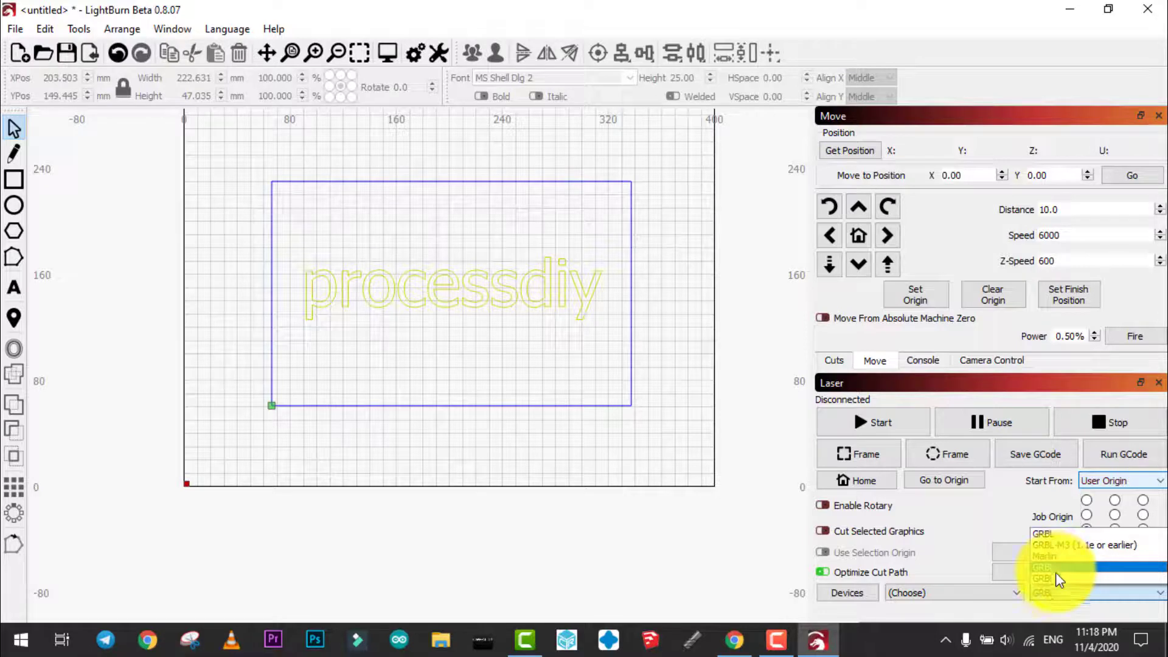
{"action": "left_click", "coordinate": [988, 598]}
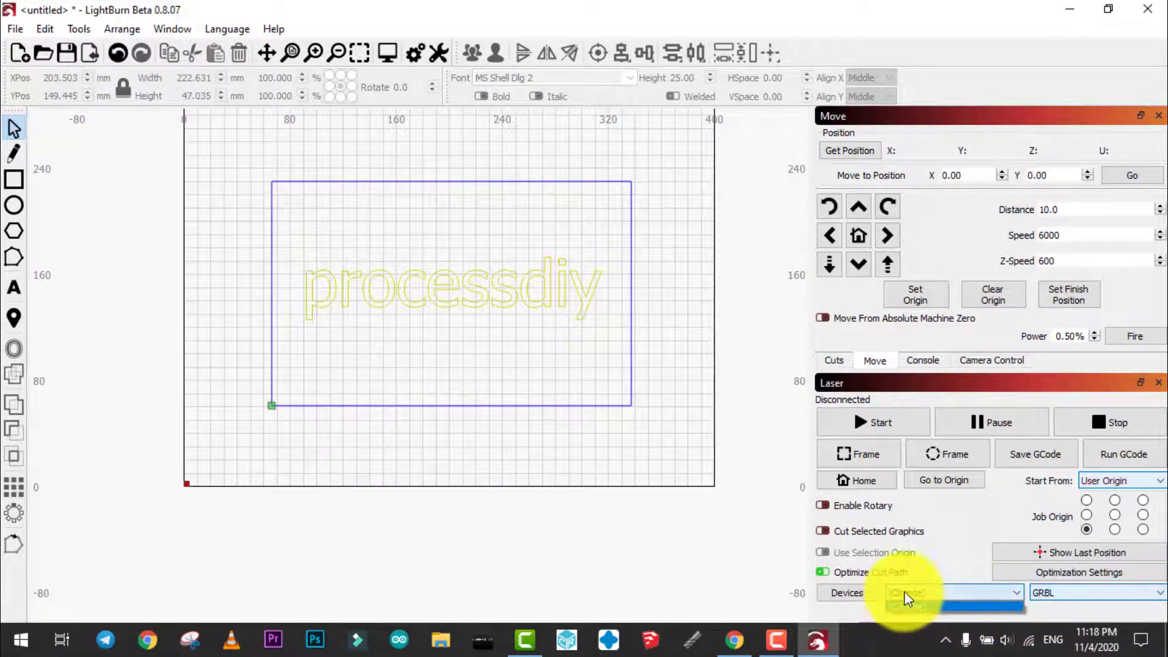
{"action": "left_click", "coordinate": [1042, 590]}
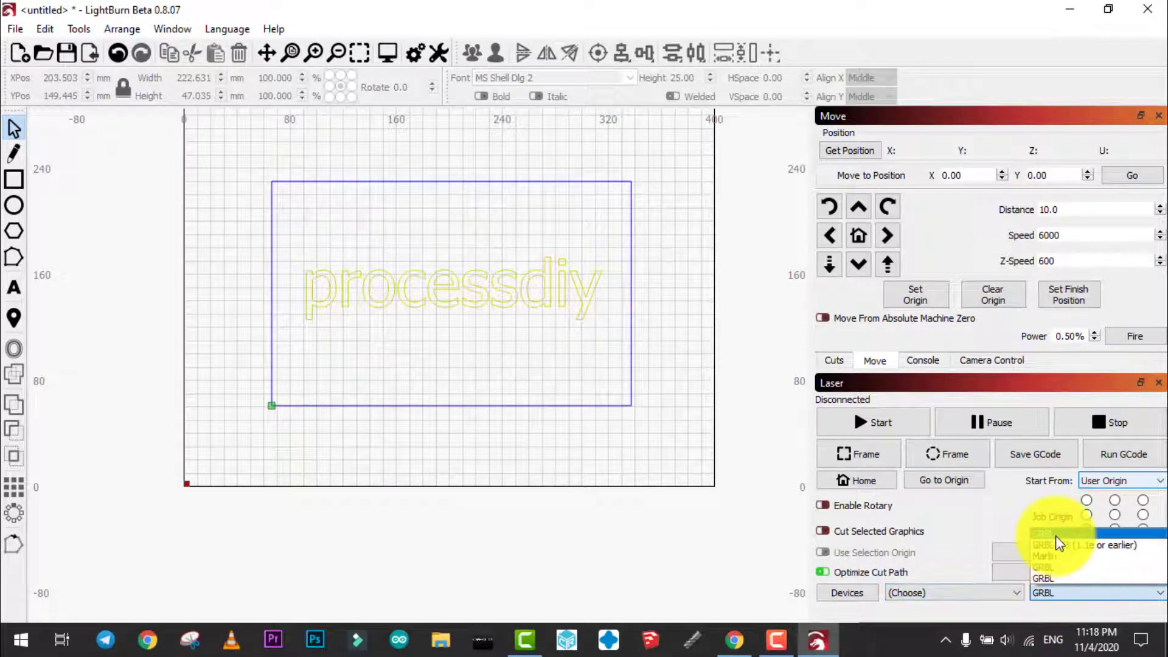
{"action": "left_click", "coordinate": [913, 606]}
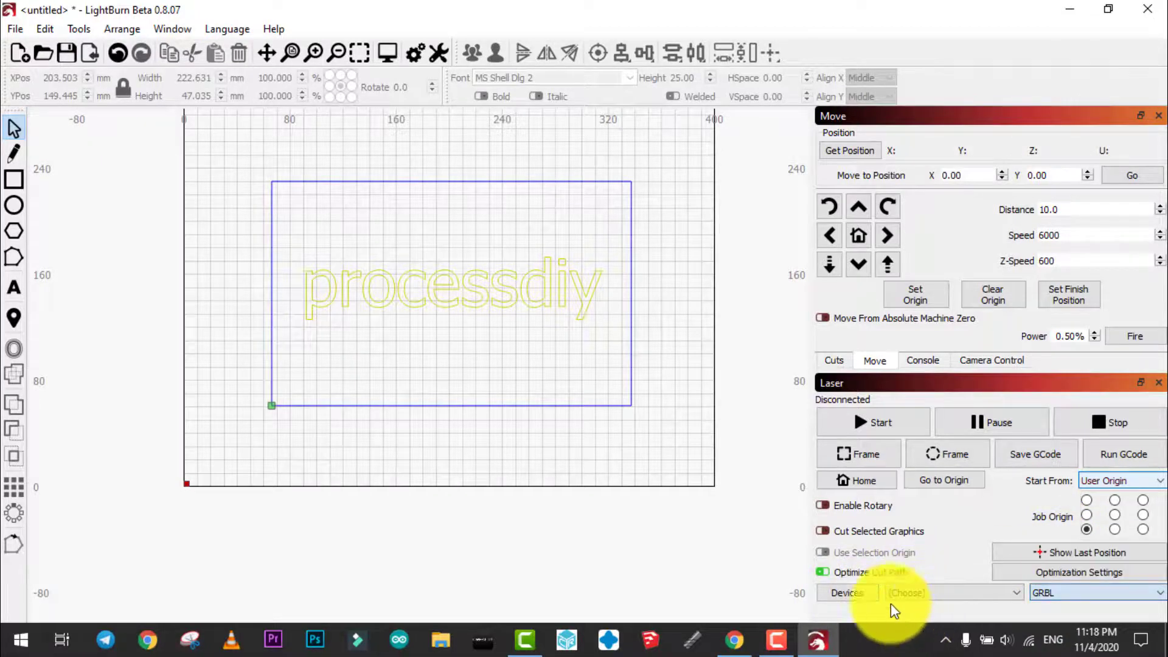
Start adding a new device from the device list and move the New Device Wizard aside.
{"action": "left_click", "coordinate": [847, 593]}
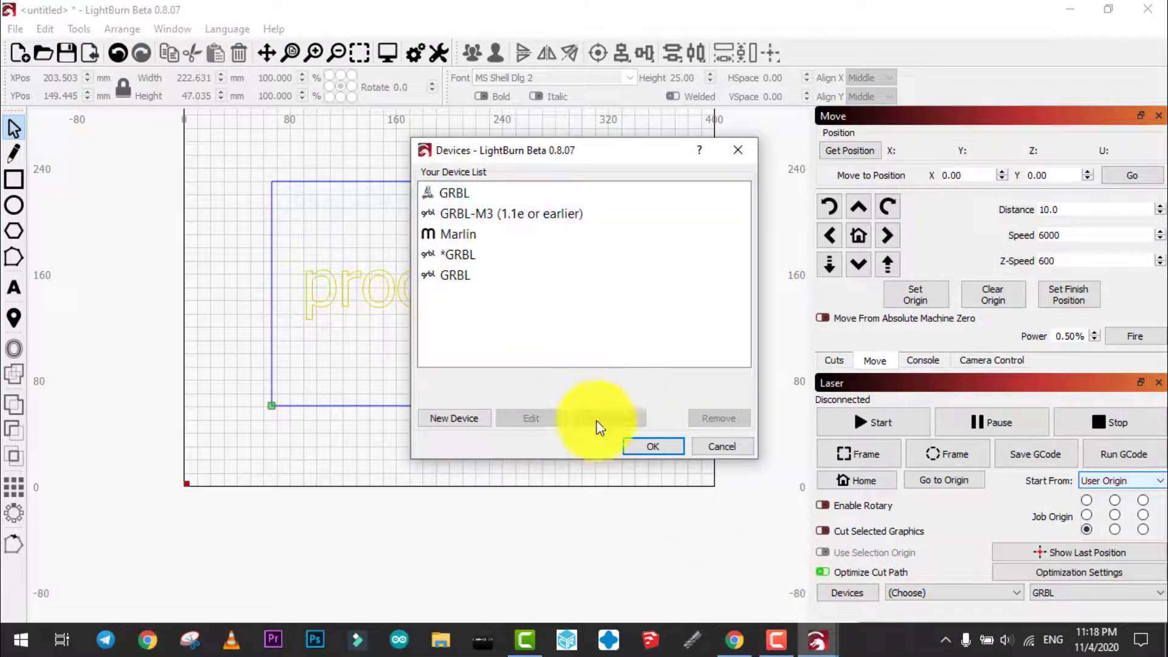
{"action": "left_click", "coordinate": [453, 418]}
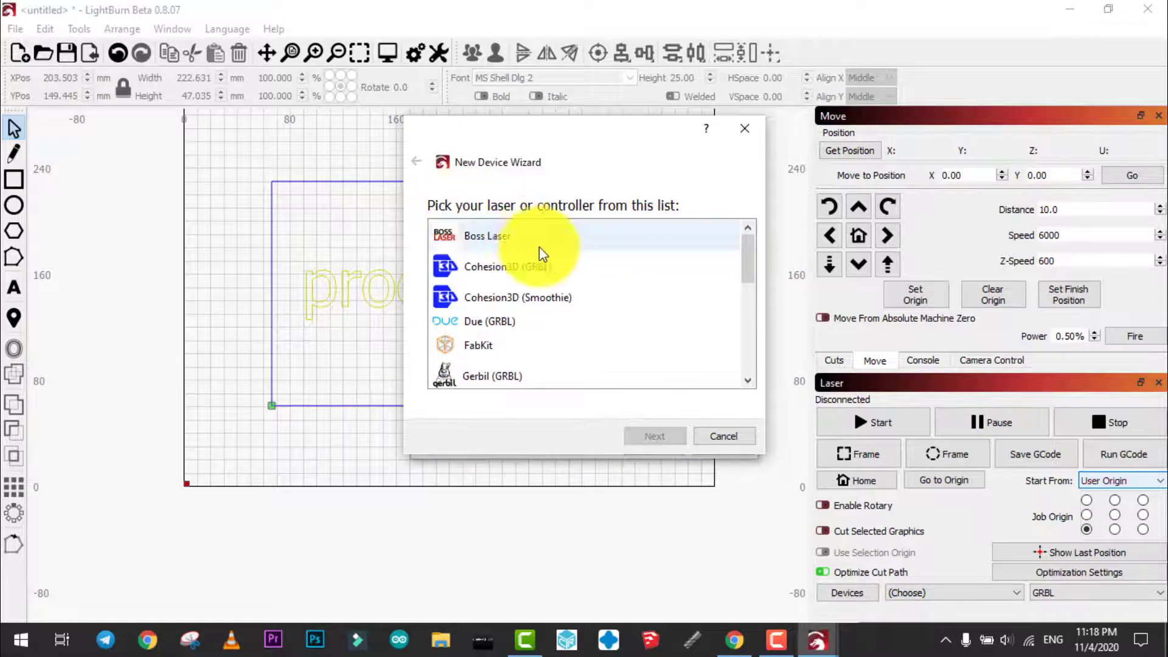
{"action": "left_click_drag", "start_coordinate": [640, 133], "coordinate": [737, 98]}
Look through the wizard's list of supported lasers and controllers.
{"action": "scroll", "coordinate": [727, 204], "scroll_direction": "down", "scroll_amount": 5}
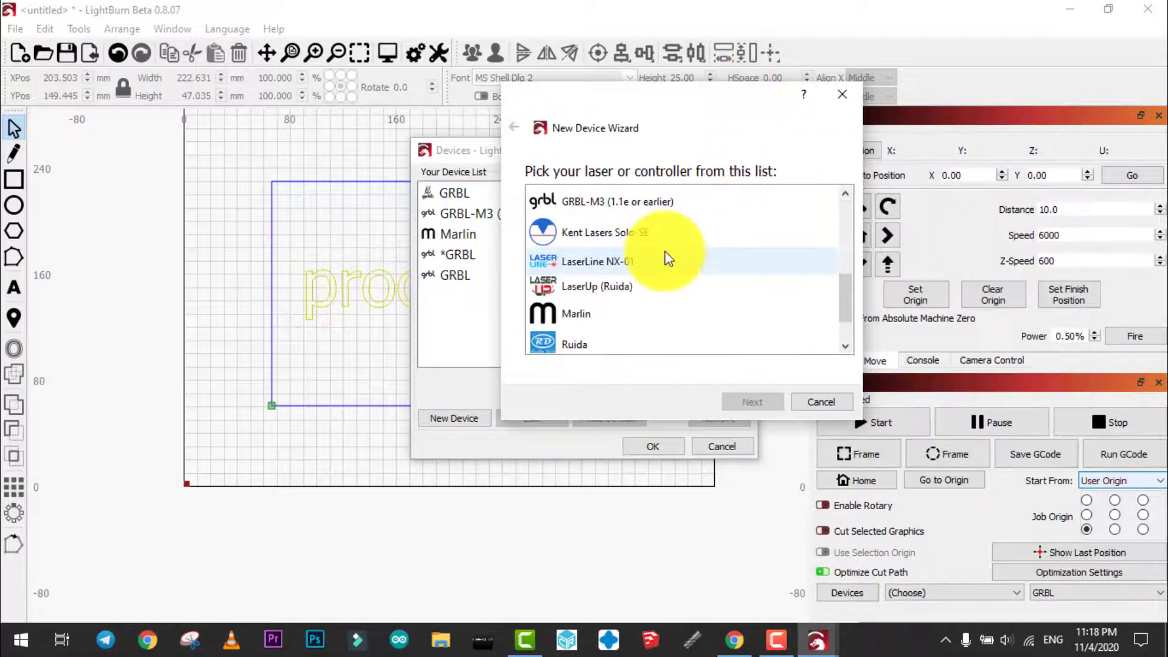
{"action": "scroll", "coordinate": [626, 261], "scroll_direction": "up", "scroll_amount": 5}
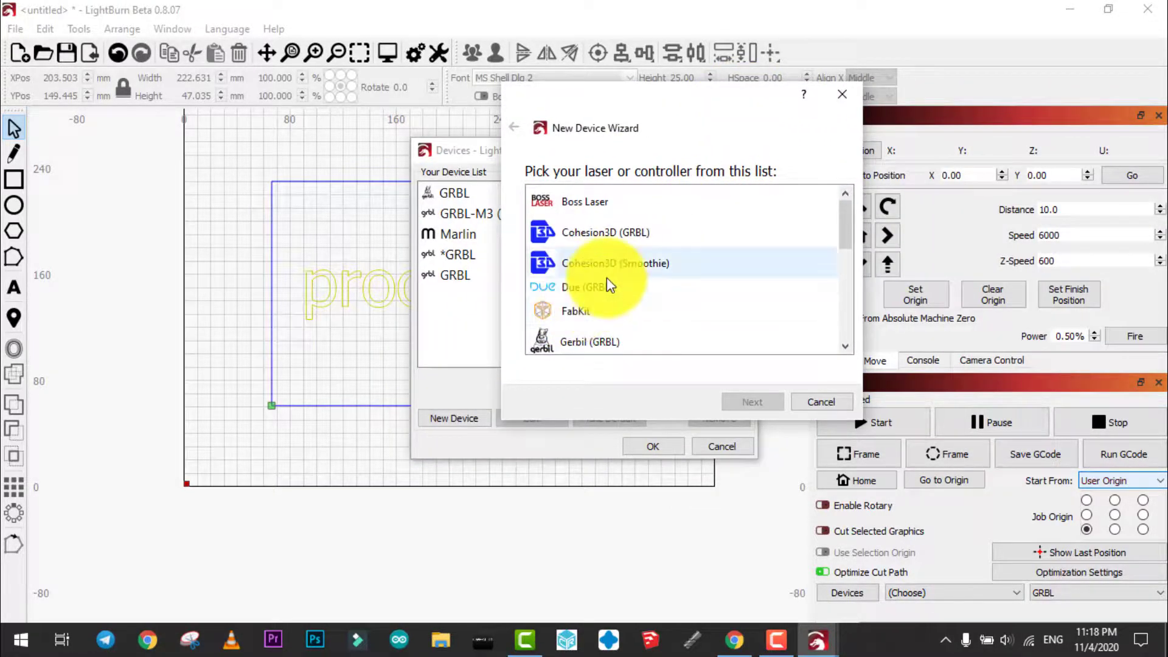
{"action": "scroll", "coordinate": [642, 219], "scroll_direction": "down", "scroll_amount": 2}
{"action": "scroll", "coordinate": [637, 247], "scroll_direction": "down", "scroll_amount": 2}
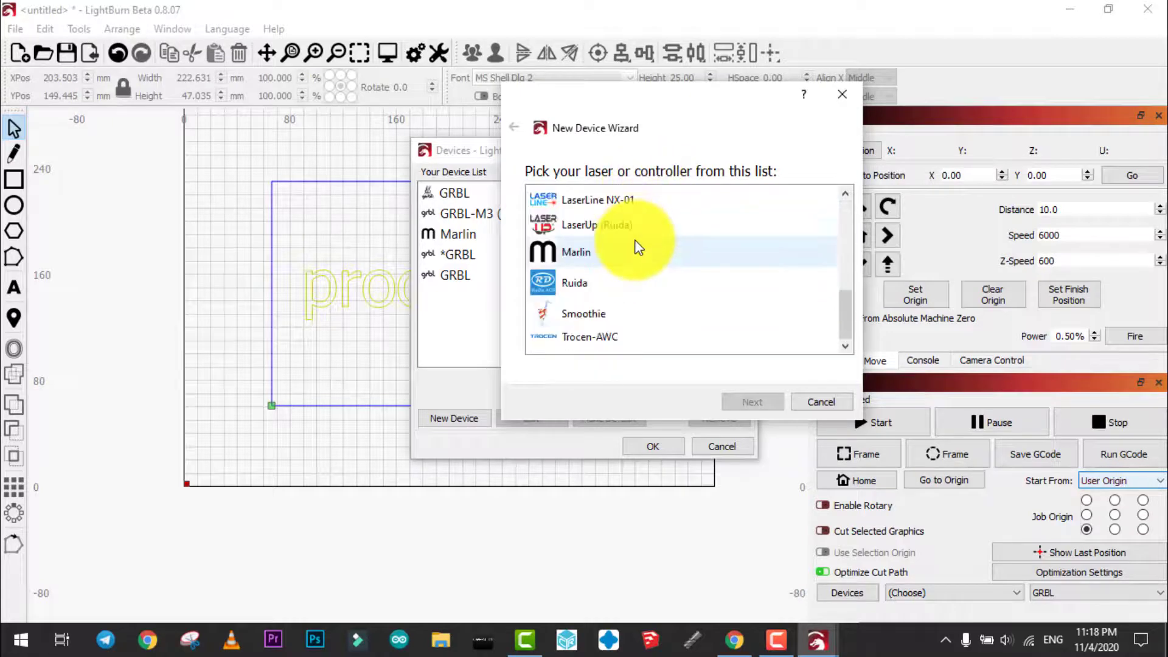
{"action": "scroll", "coordinate": [634, 238], "scroll_direction": "up", "scroll_amount": 5}
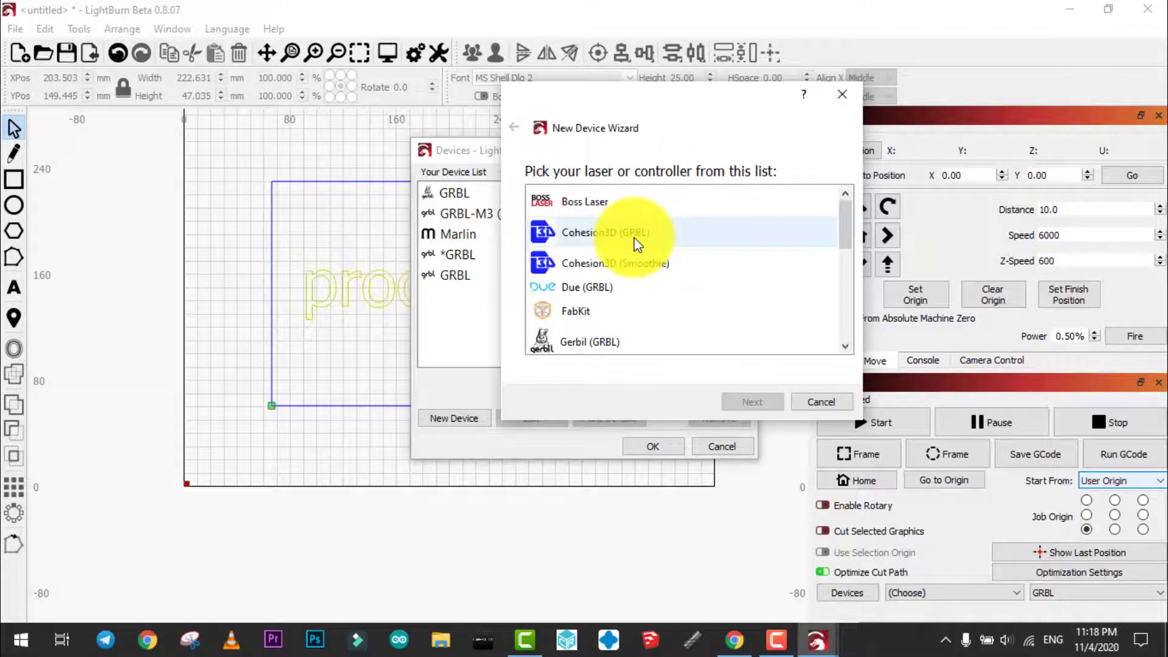
{"action": "scroll", "coordinate": [636, 228], "scroll_direction": "down", "scroll_amount": 3}
{"action": "scroll", "coordinate": [622, 202], "scroll_direction": "down", "scroll_amount": 1}
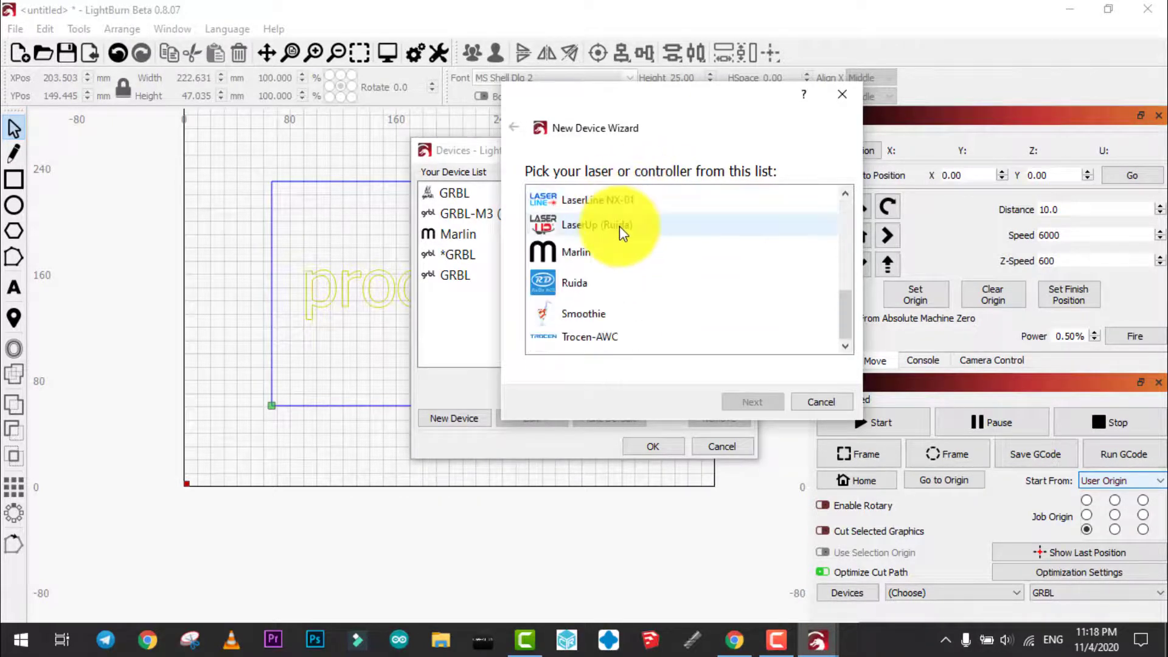
{"action": "scroll", "coordinate": [619, 225], "scroll_direction": "up", "scroll_amount": 5}
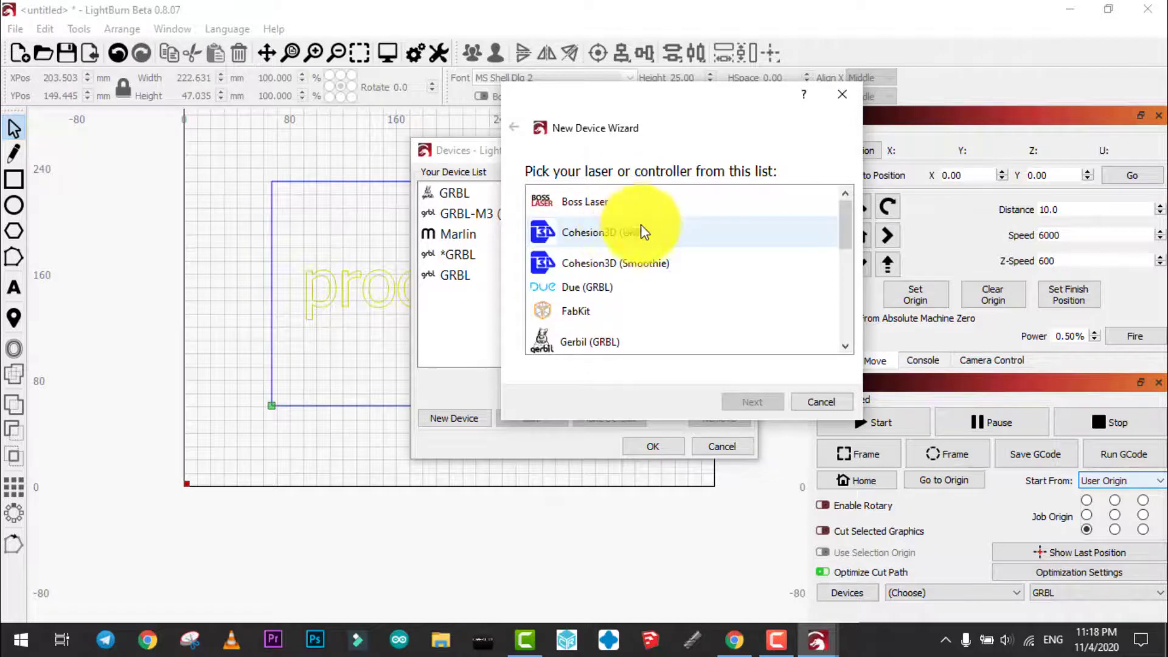
Choose GRBL as the new device's controller and accept Serial/USB as its connection type.
{"action": "left_click_drag", "start_coordinate": [847, 239], "coordinate": [849, 285]}
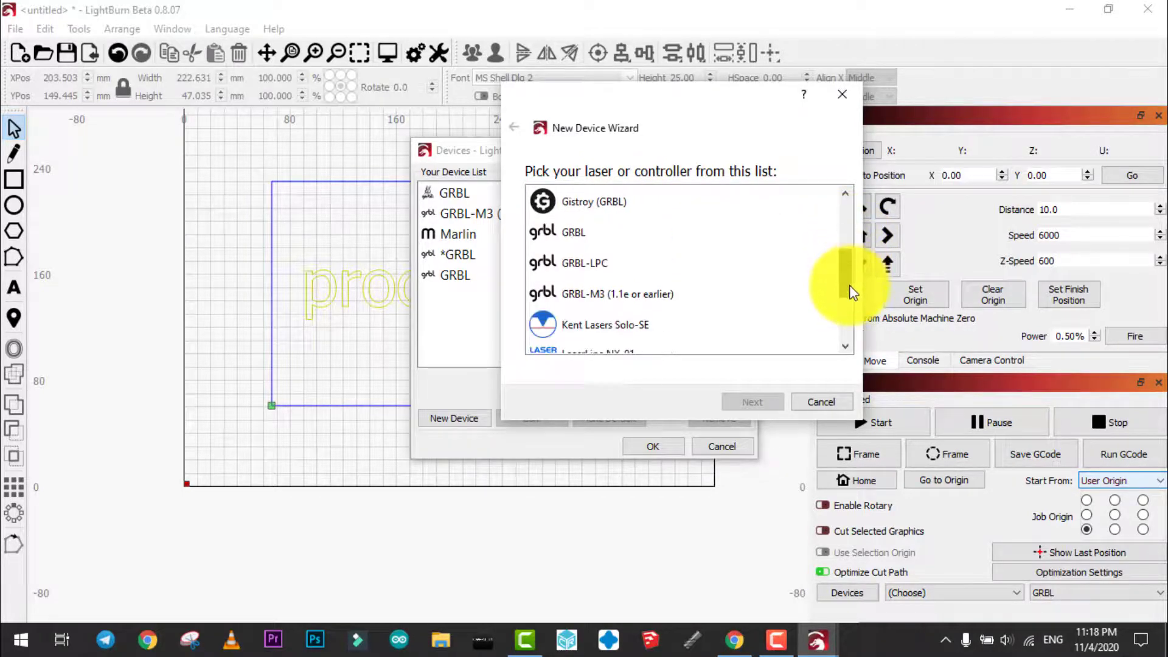
{"action": "left_click", "coordinate": [563, 231]}
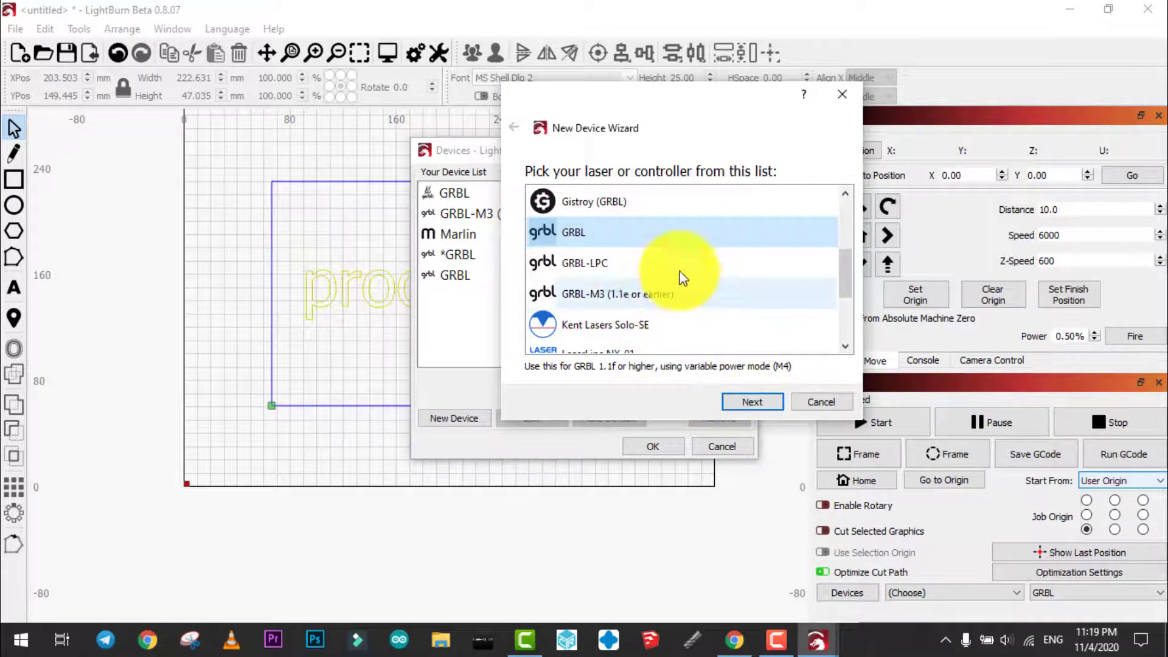
{"action": "left_click", "coordinate": [757, 400]}
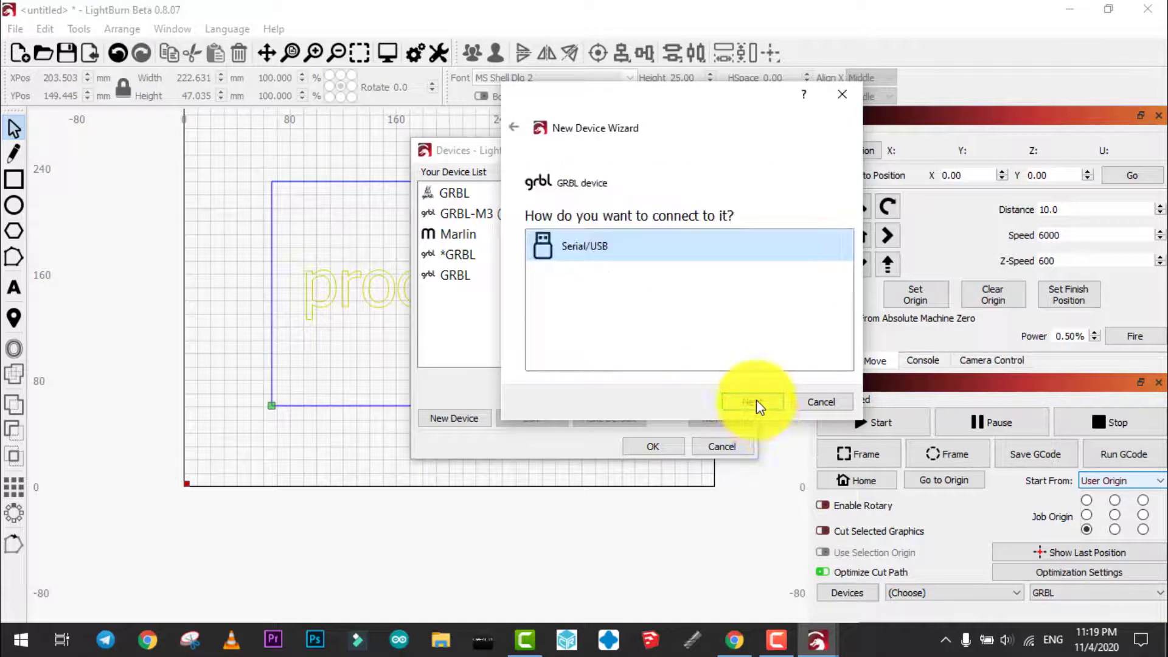
{"action": "left_click", "coordinate": [757, 400]}
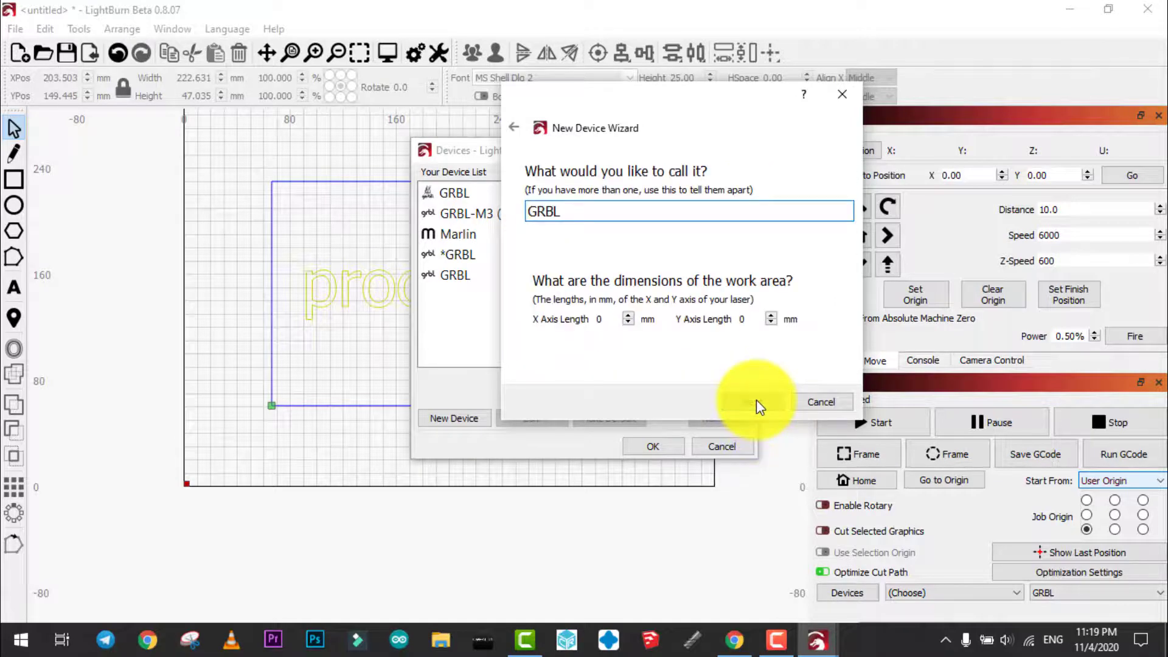
Set the work area to 400 mm in X and Y, keep the Front Left origin without auto-homing, and finish adding the device.
{"action": "left_click", "coordinate": [608, 321]}
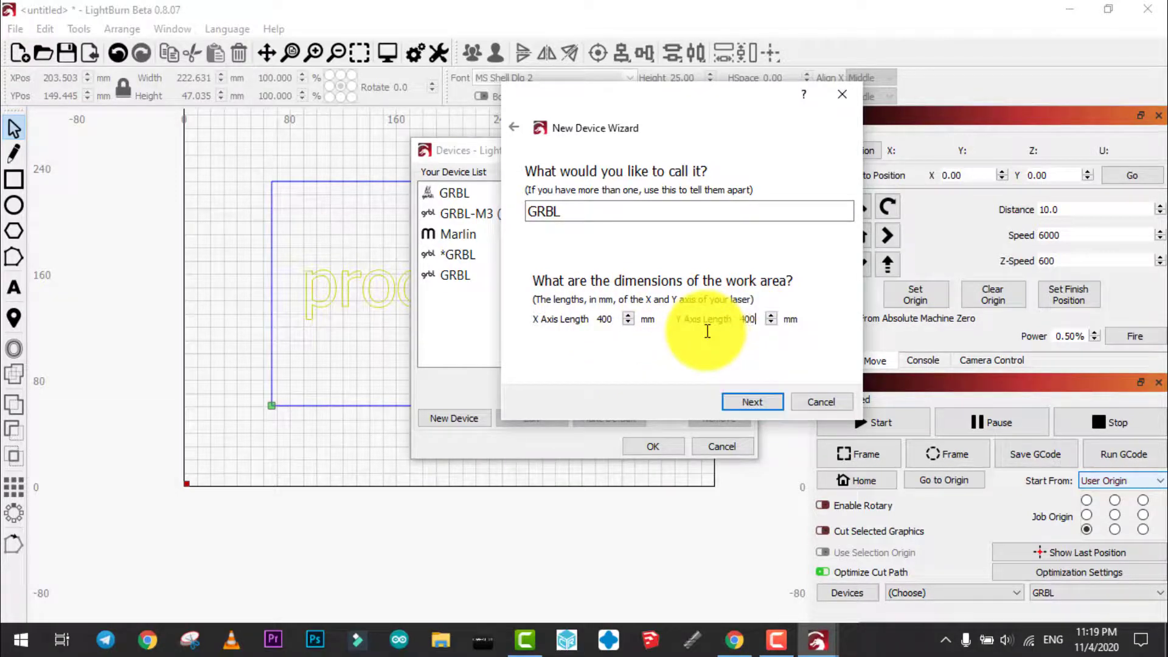
{"action": "left_click", "coordinate": [763, 401]}
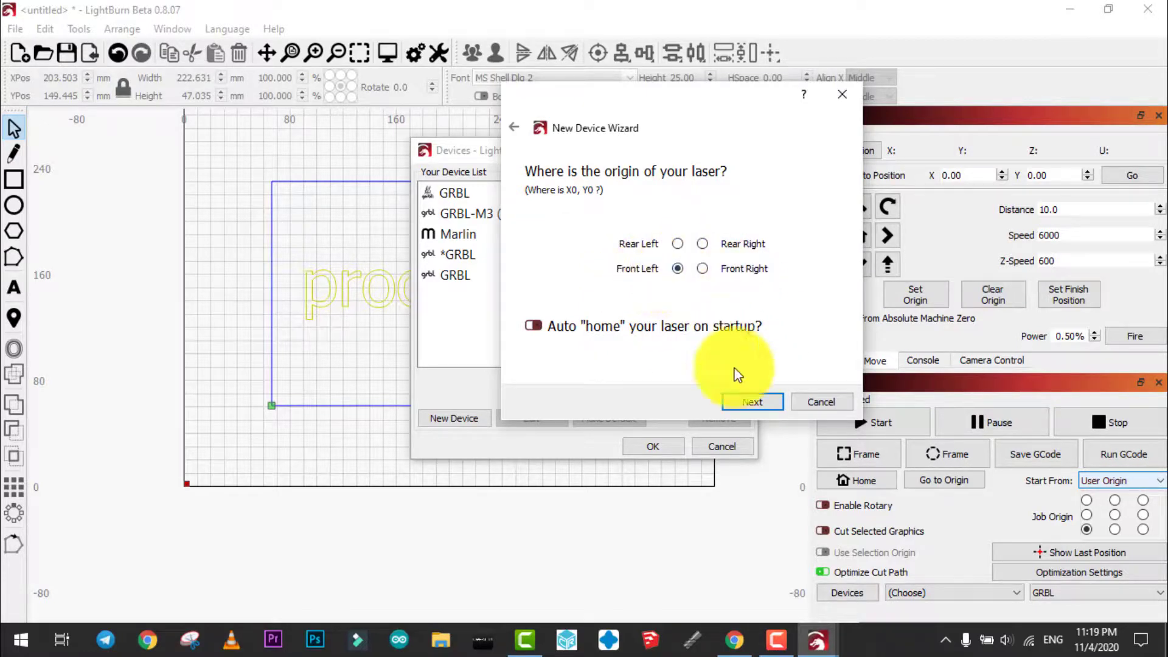
{"action": "left_click", "coordinate": [752, 402]}
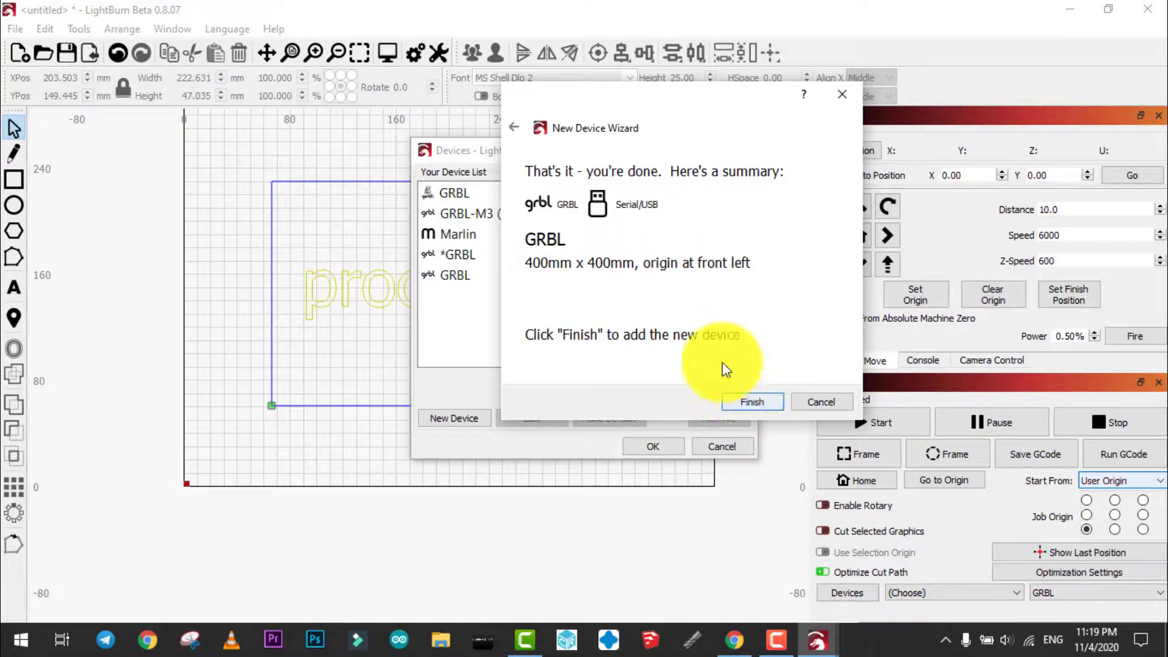
{"action": "left_click", "coordinate": [752, 401]}
Select the newly added GRBL device at the end of the device list and confirm the list.
{"action": "left_click", "coordinate": [450, 295]}
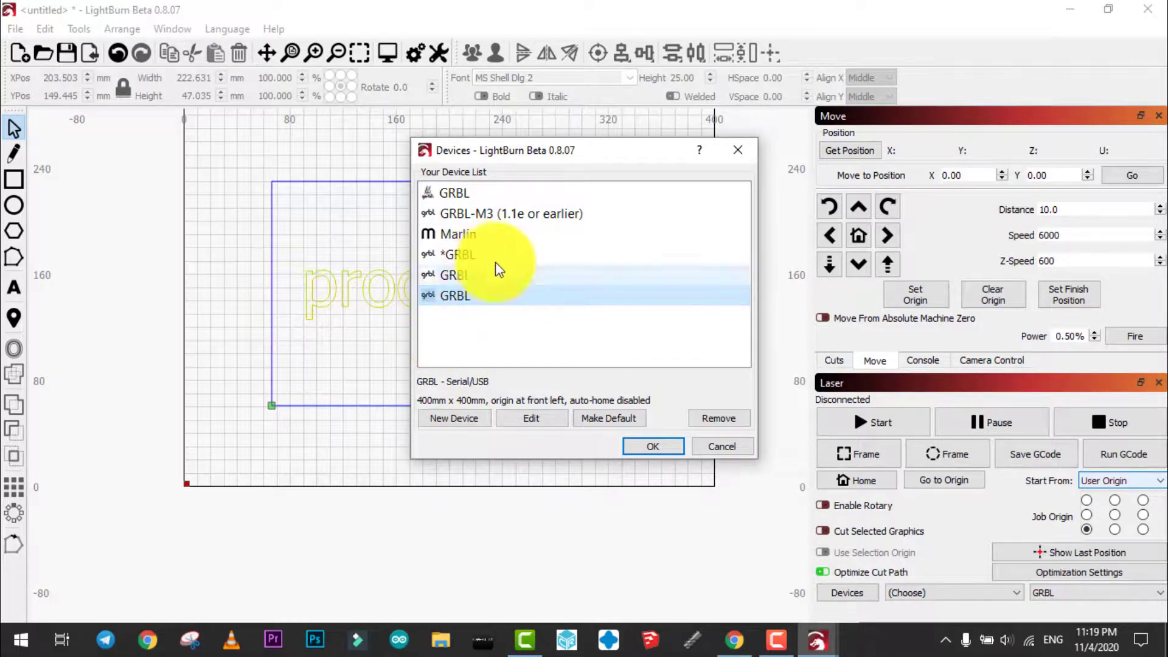
{"action": "left_click", "coordinate": [656, 451]}
{"action": "scroll", "coordinate": [581, 469], "scroll_direction": "down", "scroll_amount": 4}
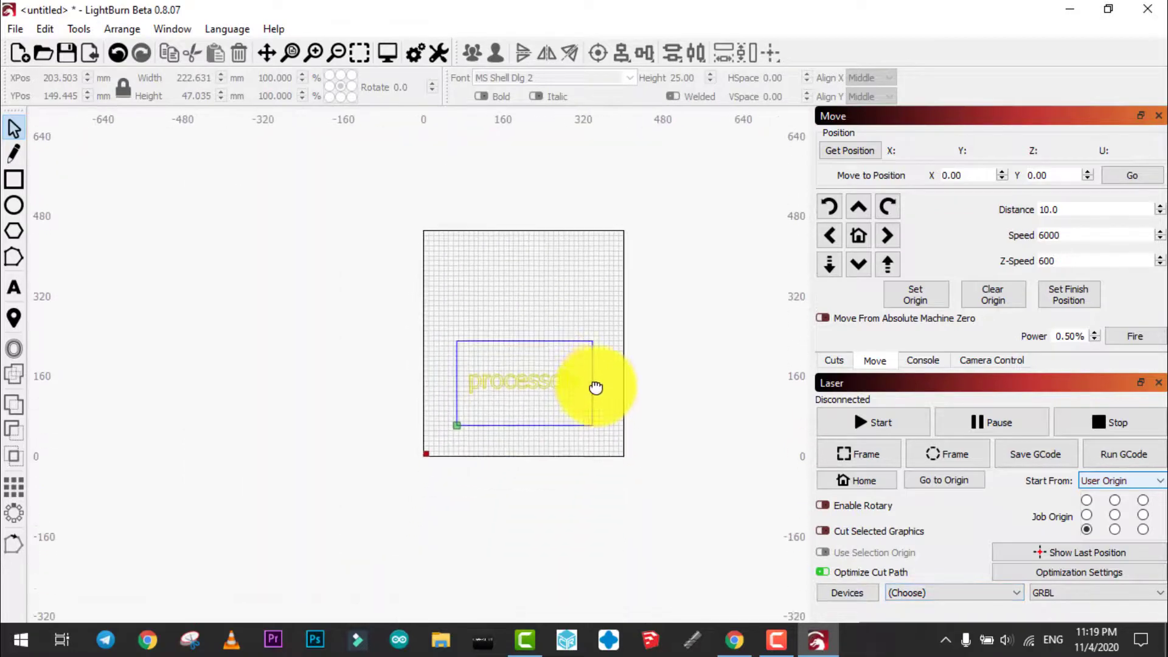
{"action": "scroll", "coordinate": [523, 358], "scroll_direction": "up", "scroll_amount": 4}
{"action": "key", "text": "ctrl+shift+a"}
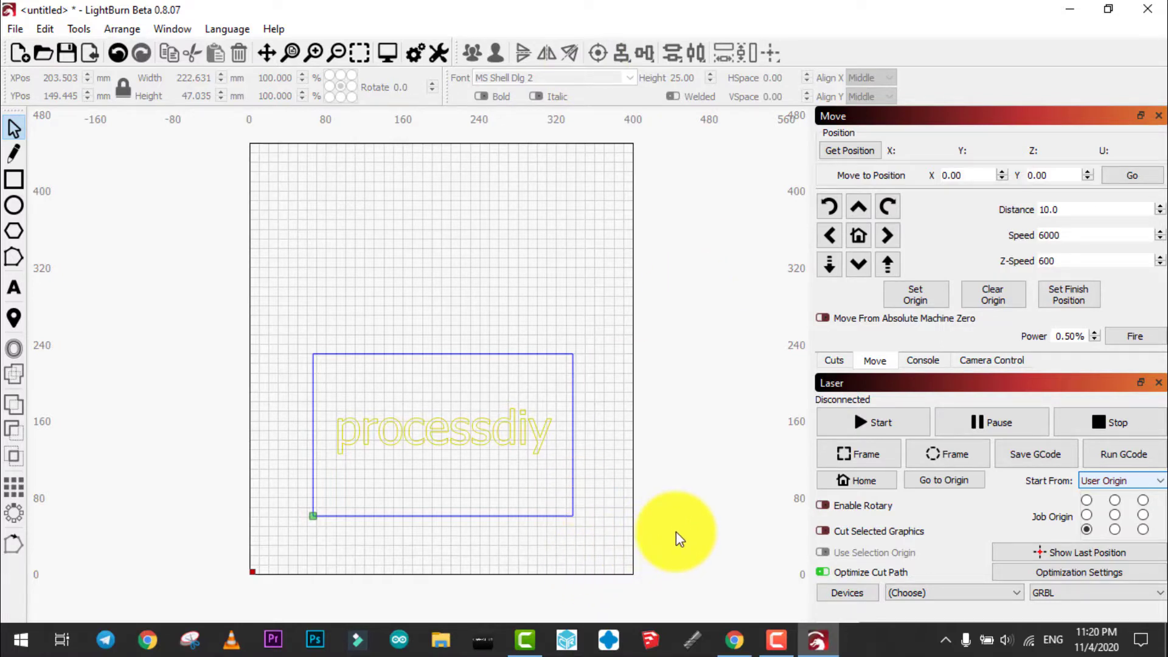
{"action": "left_click", "coordinate": [760, 636]}
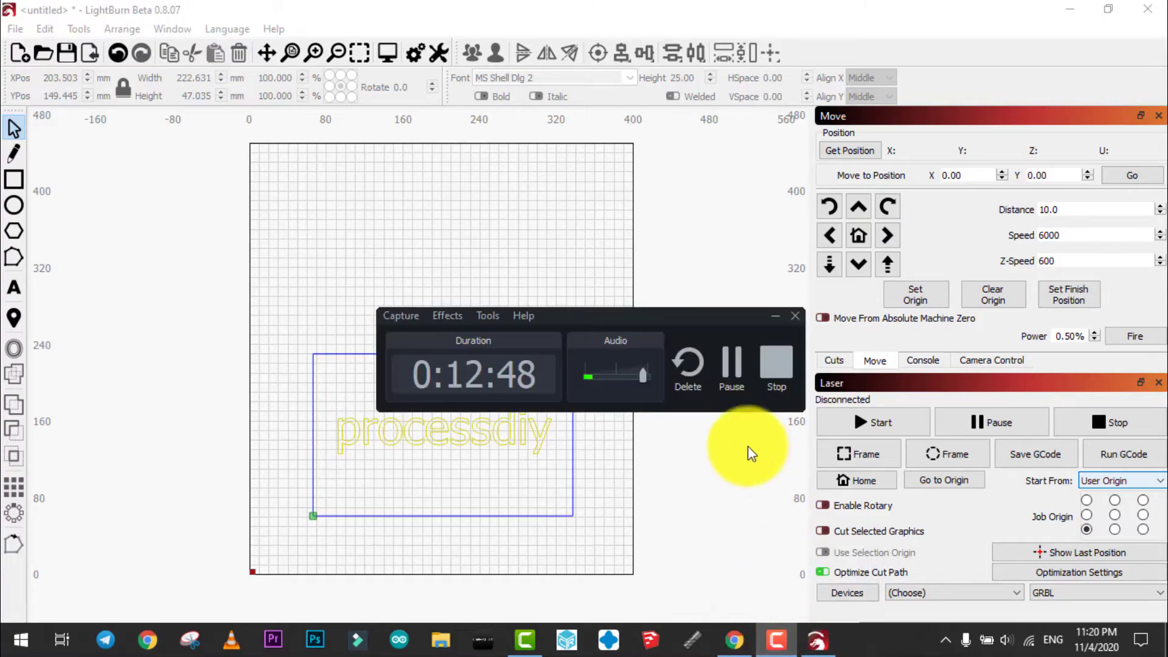